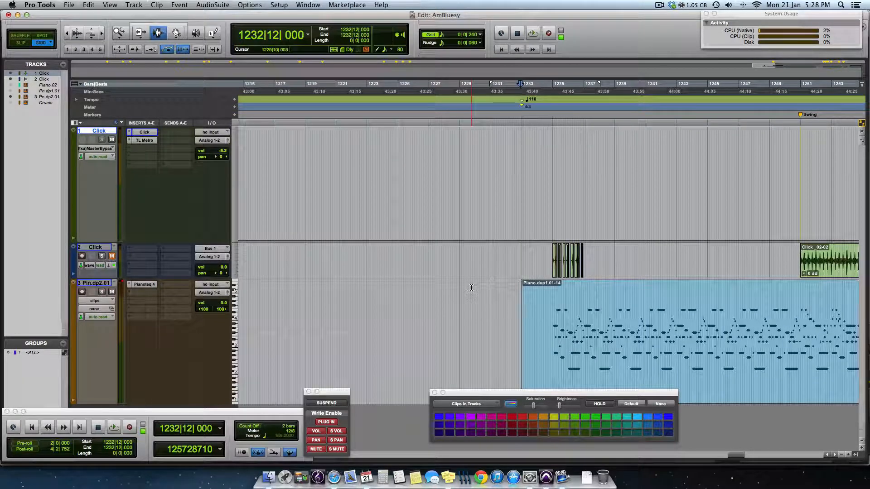
- Place the edit cursor at 1233|1|240 on the Click audio track and enable the Smart Tool
{"action": "key", "text": "t"}
{"action": "key", "text": "t"}
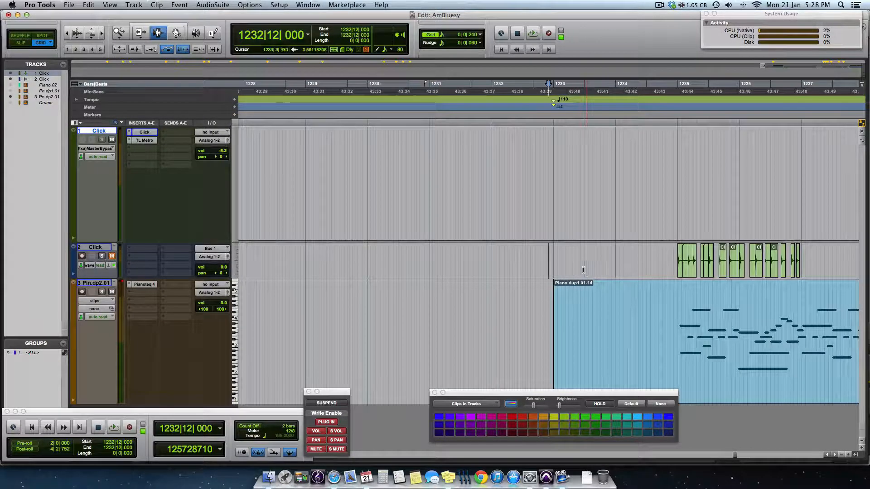
{"action": "left_click", "coordinate": [553, 254]}
{"action": "key", "text": "r"}
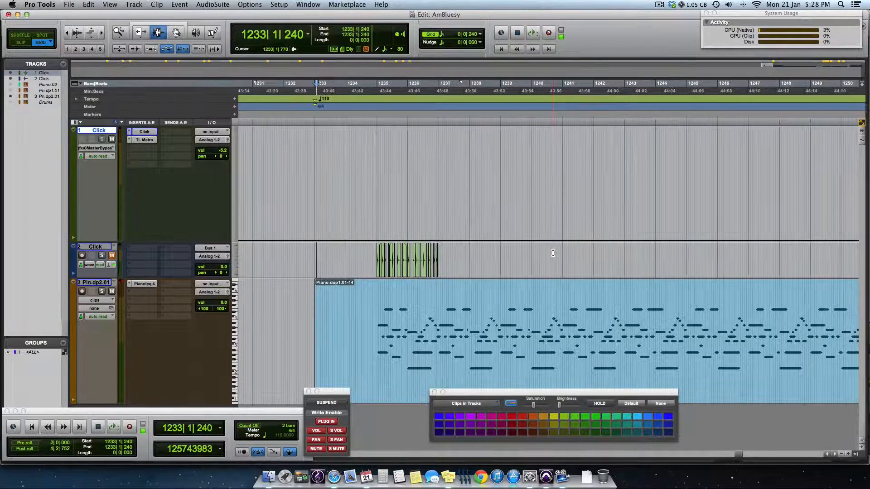
{"action": "key", "text": "t"}
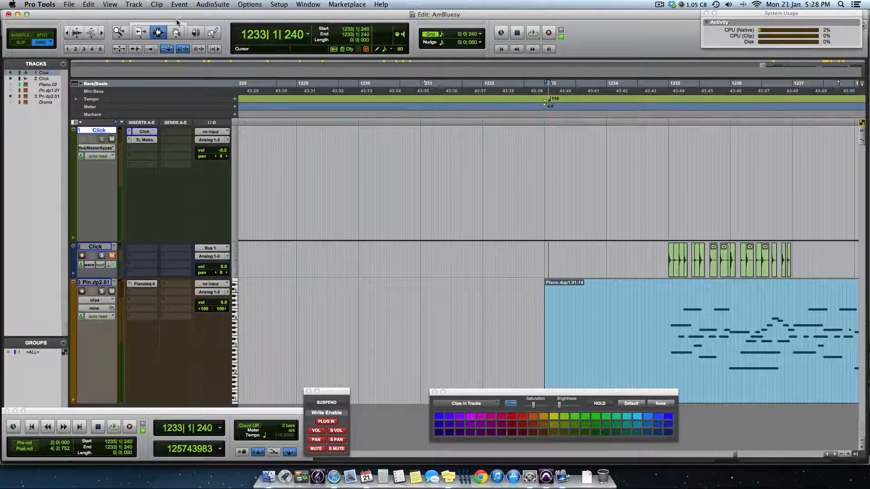
{"action": "key", "text": "F6+F7"}
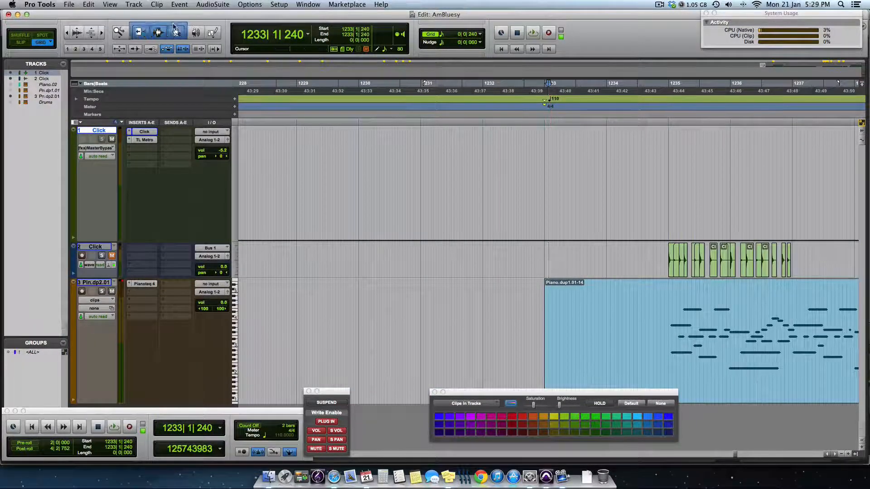
- Move the edit cursor from just before bar 1233 to the first click clip at bar 1235 and back to 1233|1|000
{"action": "left_click", "coordinate": [545, 244]}
{"action": "key", "text": "t"}
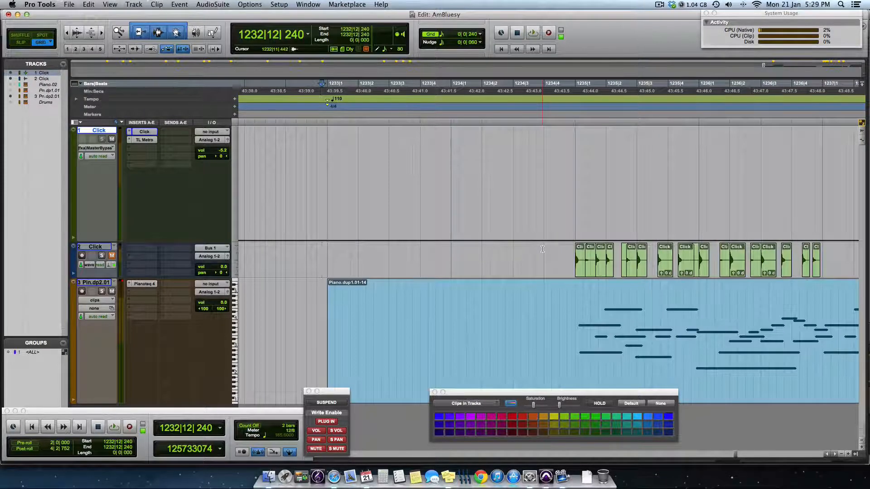
{"action": "scroll", "coordinate": [543, 249], "scroll_direction": "right", "scroll_amount": 2}
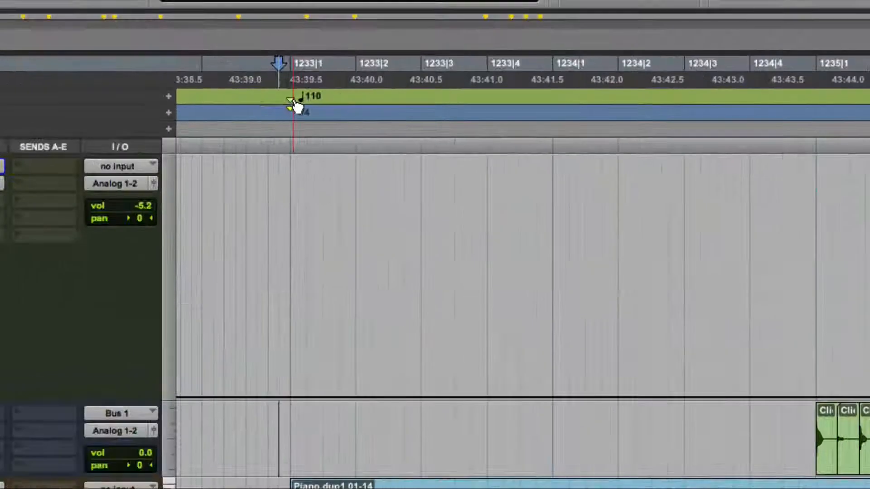
{"action": "key", "text": "Tab"}
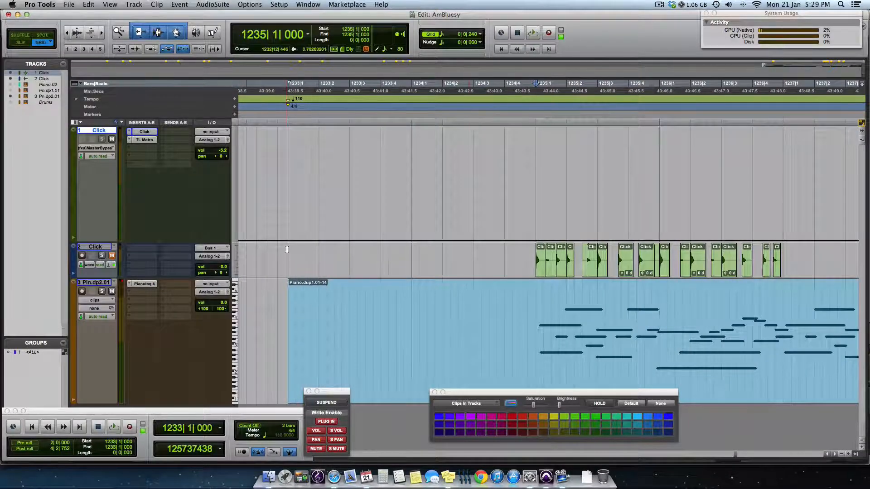
{"action": "key", "text": "alt+Tab"}
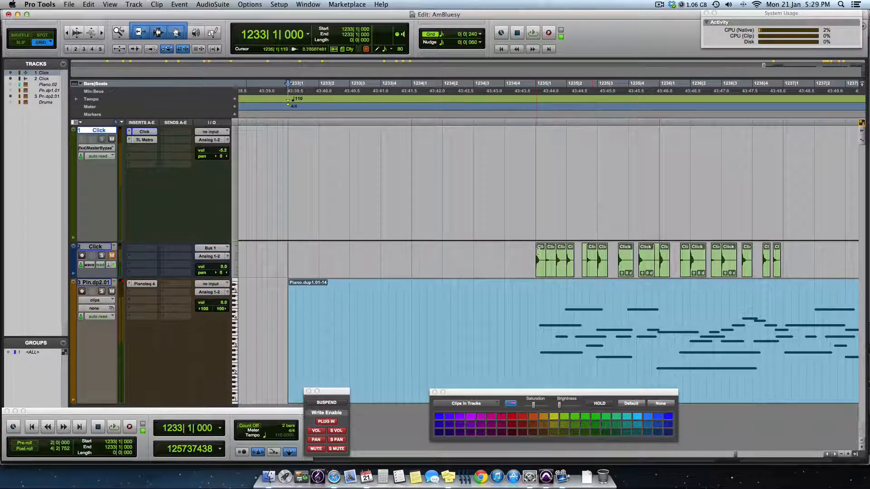
- Select the first click clip at 1235|1|000 on the Click audio track
{"action": "key", "text": "r"}
{"action": "key", "text": "t"}
{"action": "key", "text": "t"}
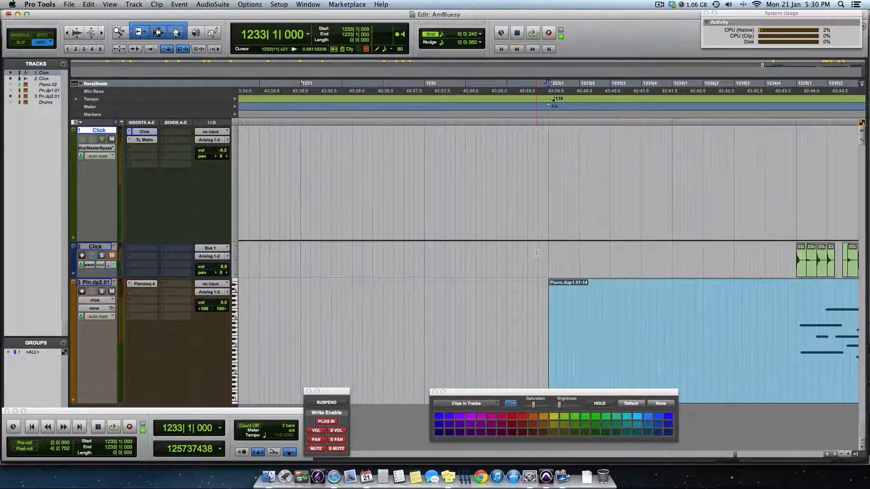
{"action": "scroll", "coordinate": [537, 252], "scroll_direction": "right", "scroll_amount": 3}
{"action": "scroll", "coordinate": [535, 254], "scroll_direction": "left", "scroll_amount": 3}
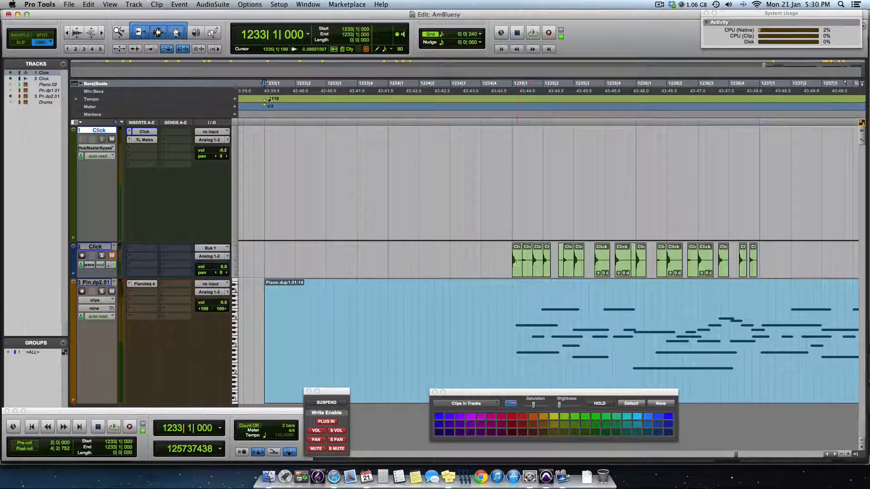
{"action": "scroll", "coordinate": [519, 270], "scroll_direction": "right", "scroll_amount": 6}
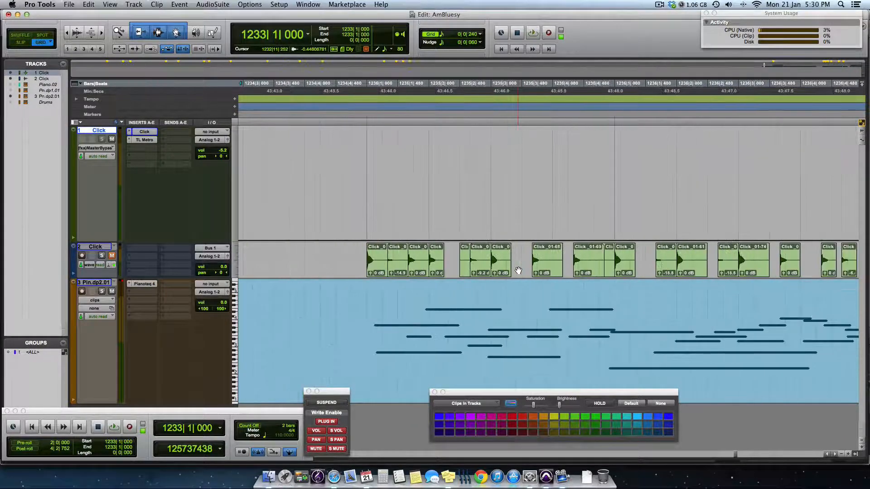
{"action": "left_click", "coordinate": [377, 268]}
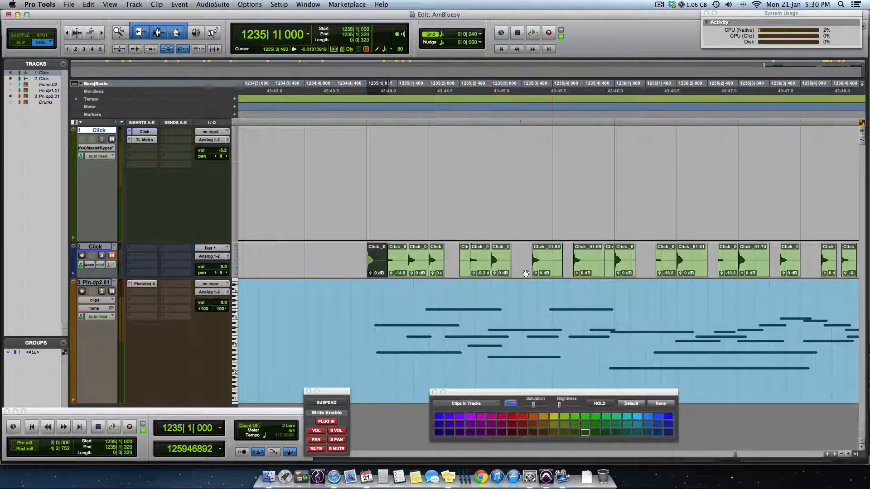
- Examine the first click clip's waveform up close and return the edit cursor to its start at 1235|1|000
{"action": "scroll", "coordinate": [393, 267], "scroll_direction": "left", "scroll_amount": 4}
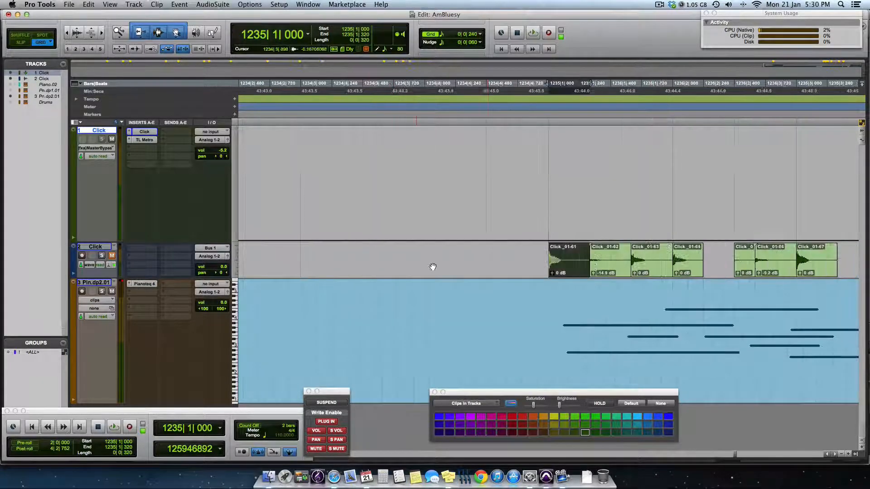
{"action": "key", "text": "t"}
{"action": "scroll", "coordinate": [598, 253], "scroll_direction": "right", "scroll_amount": 3}
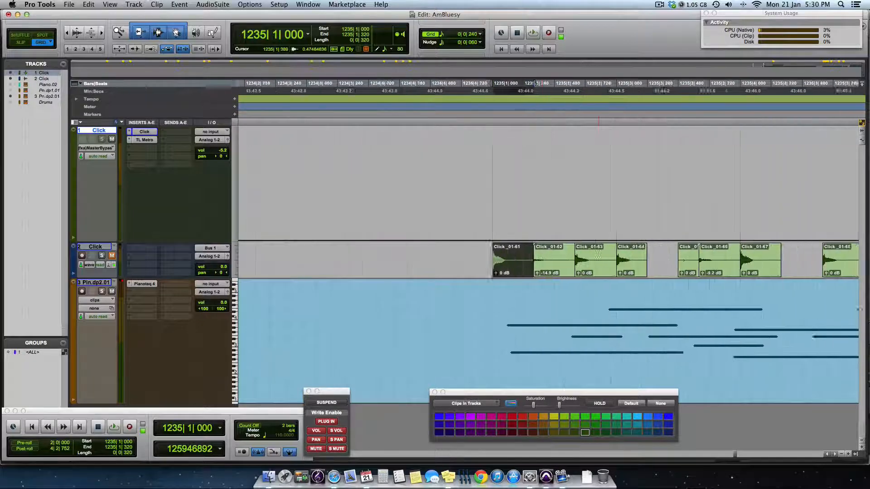
{"action": "key", "text": "t"}
{"action": "scroll", "coordinate": [429, 258], "scroll_direction": "right", "scroll_amount": 3}
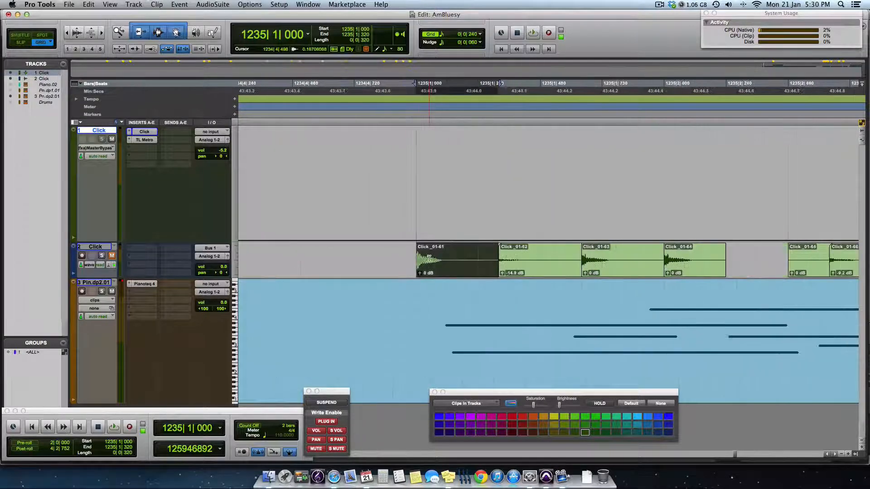
{"action": "key", "text": "r"}
{"action": "left_click", "coordinate": [484, 252]}
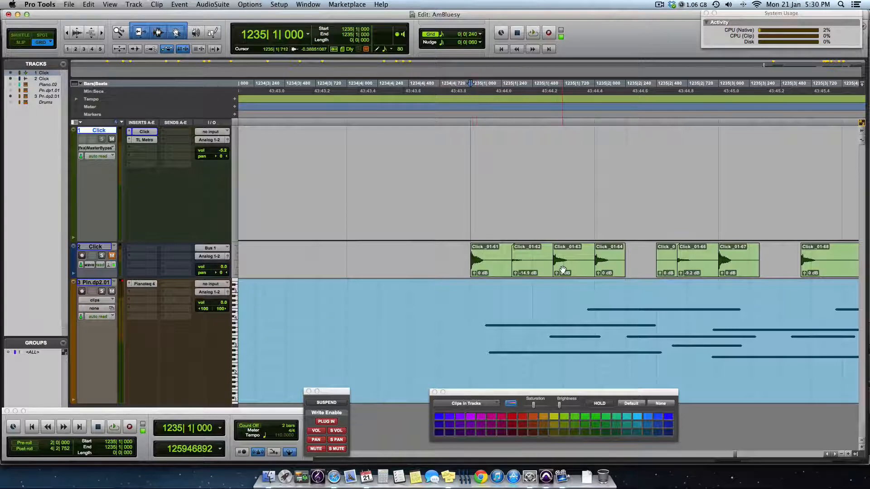
- Select the third, fourth and second click clips of bar 1235 one at a time to examine their clip gain
{"action": "key", "text": "r"}
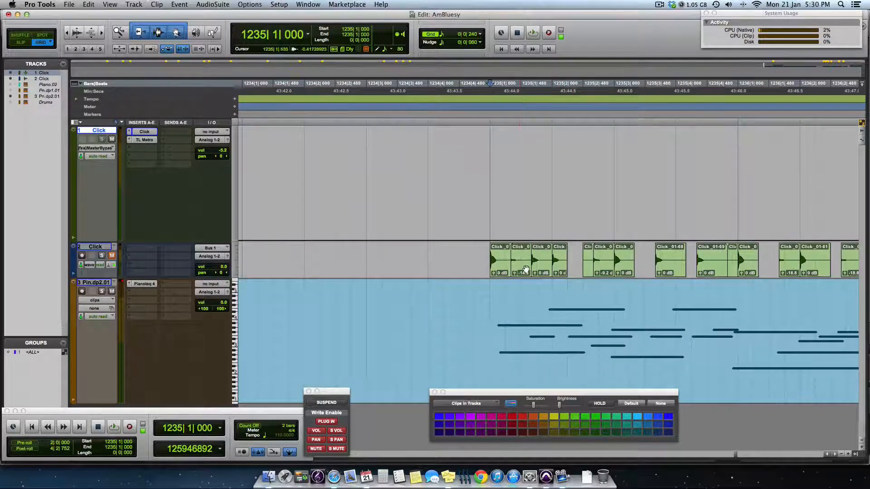
{"action": "key", "text": "t"}
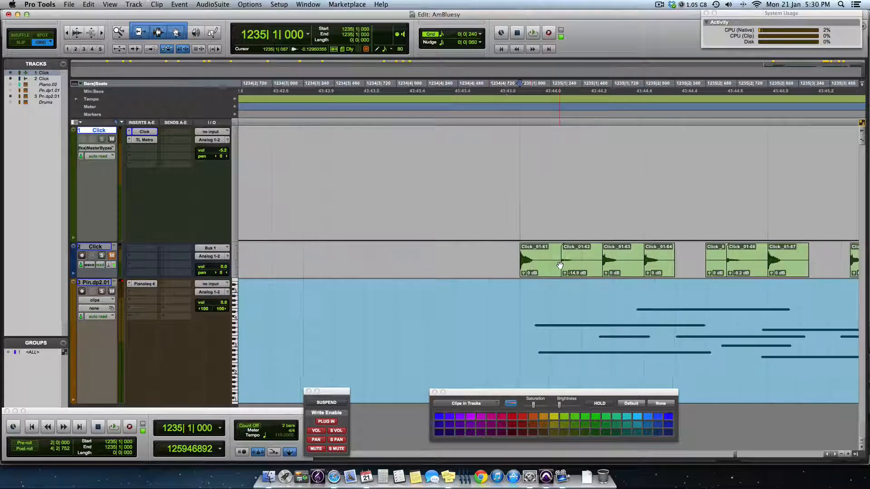
{"action": "left_click", "coordinate": [629, 267]}
{"action": "left_click", "coordinate": [667, 271]}
{"action": "left_click", "coordinate": [615, 269]}
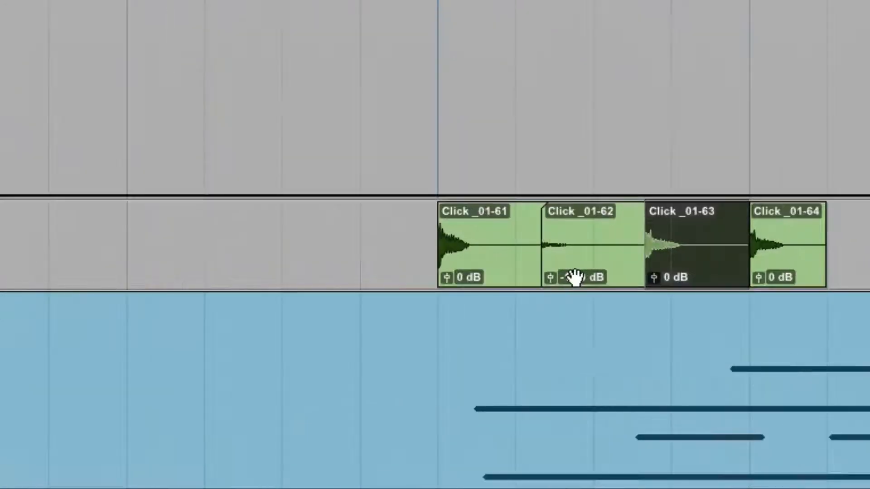
{"action": "left_click", "coordinate": [589, 273]}
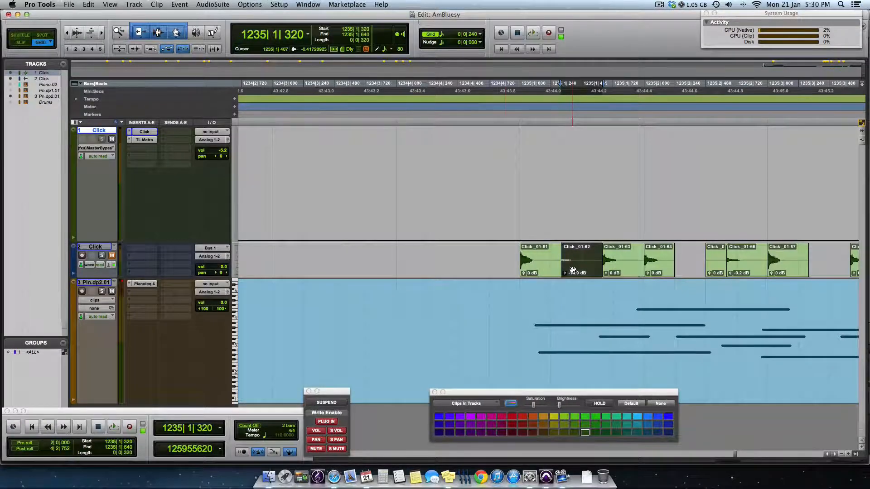
- Select all the click clips on the Click audio track from 1235|1|000 to 1237|1|000
{"action": "left_click", "coordinate": [492, 248]}
{"action": "key", "text": "super+bracketleft"}
{"action": "key", "text": "super+bracketleft"}
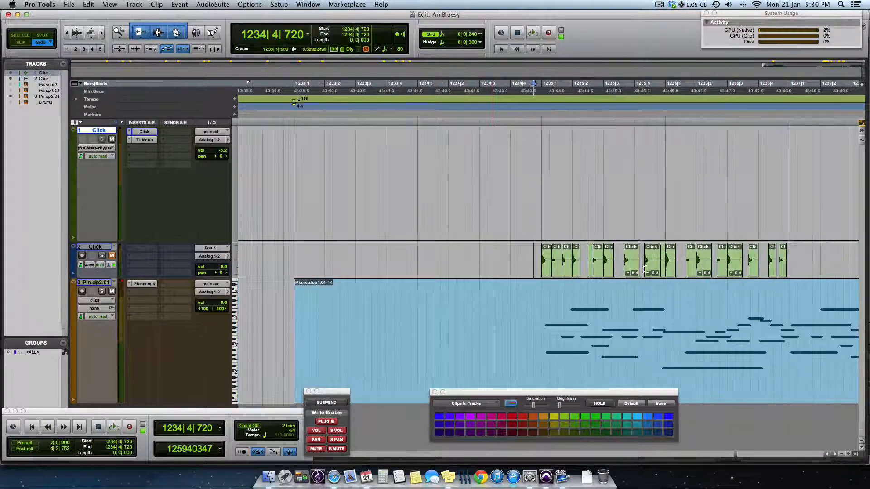
{"action": "key", "text": "r"}
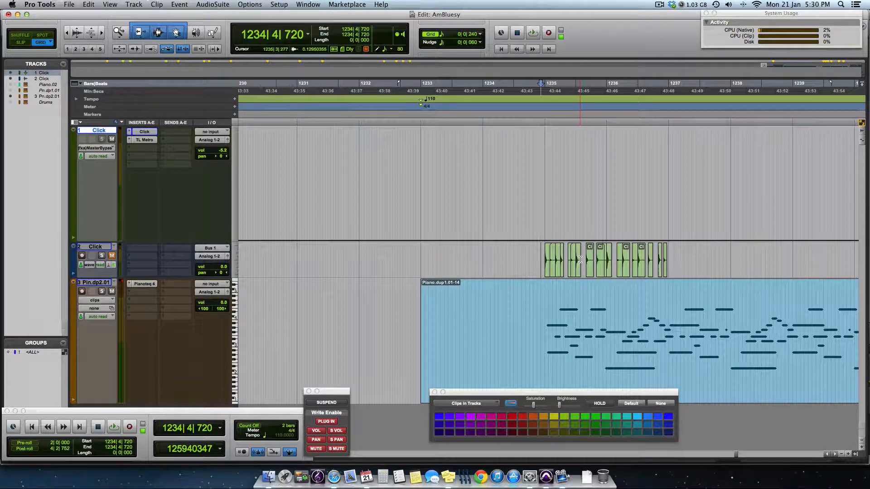
{"action": "key", "text": "t"}
{"action": "left_click", "coordinate": [560, 272]}
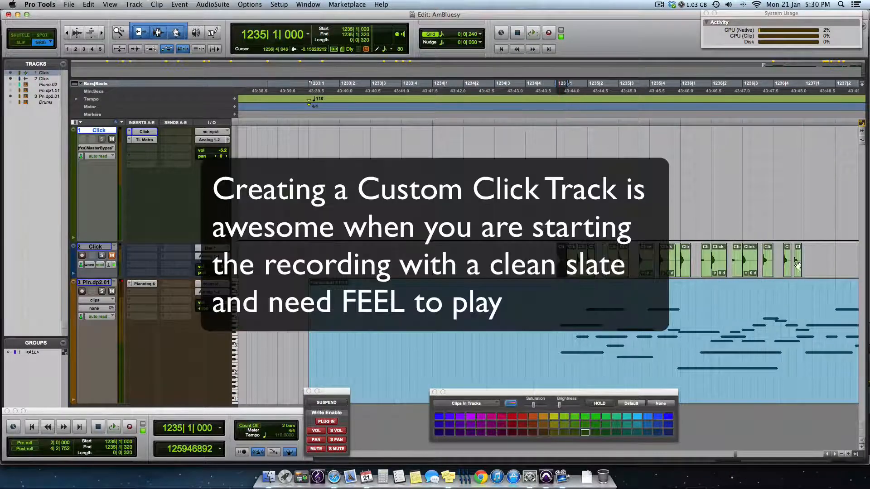
{"action": "key", "text": "t"}
{"action": "scroll", "coordinate": [798, 272], "scroll_direction": "right", "scroll_amount": 10}
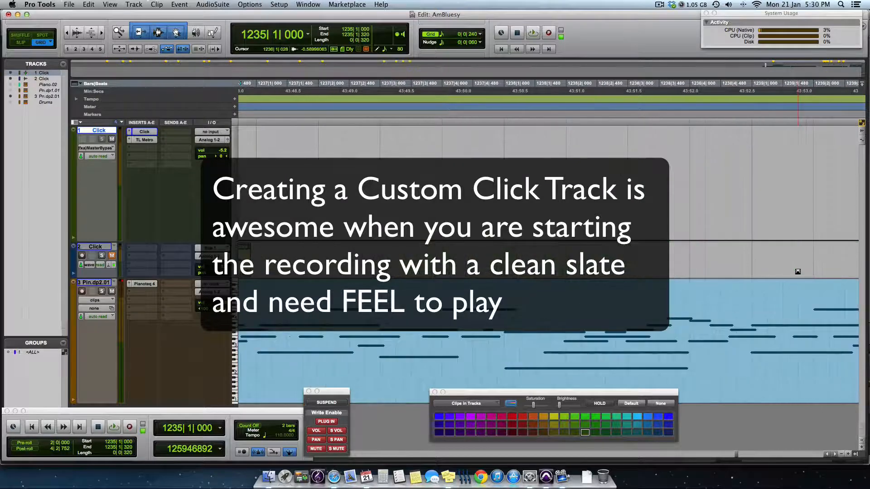
{"action": "left_click", "coordinate": [256, 259], "text": "shift"}
{"action": "key", "text": "r"}
{"action": "key", "text": "r"}
{"action": "key", "text": "r"}
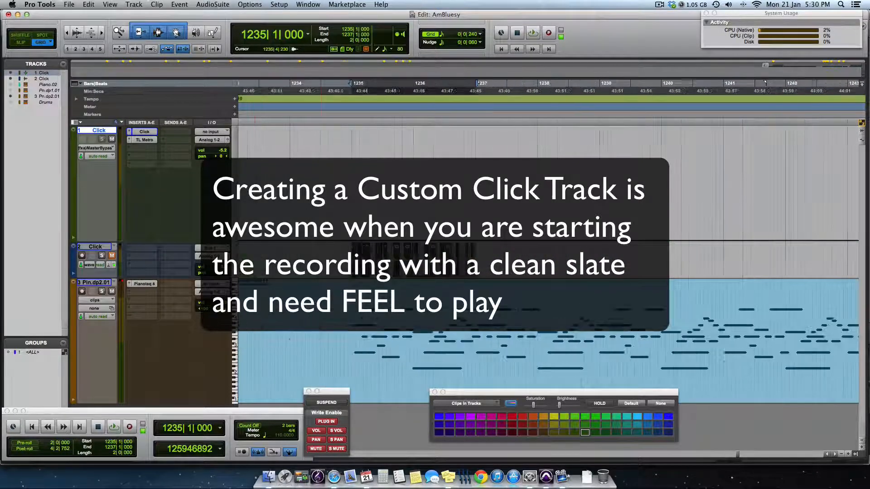
- Group the selected two bars of click clips into one clip group
{"action": "key", "text": "t"}
{"action": "left_click", "coordinate": [157, 5]}
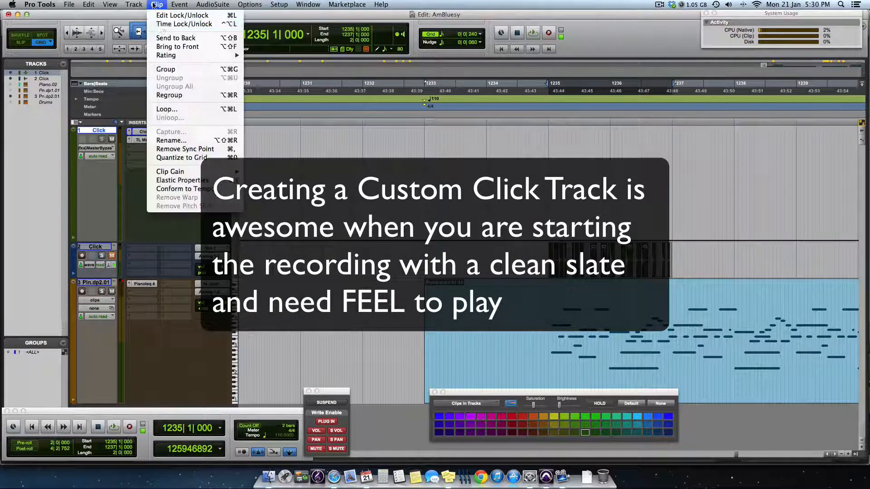
{"action": "left_click", "coordinate": [172, 68]}
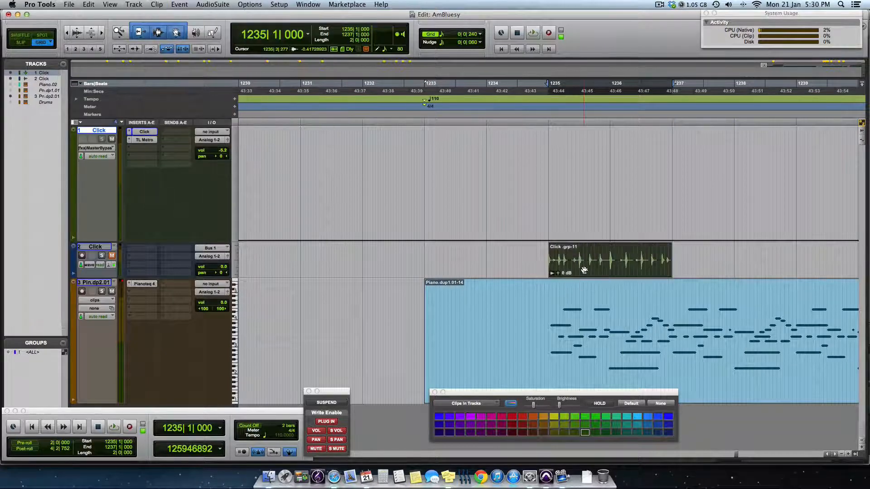
- Unmute the Click audio track, and hide and make inactive the original Click track holding the Click plug-in
{"action": "key", "text": "t"}
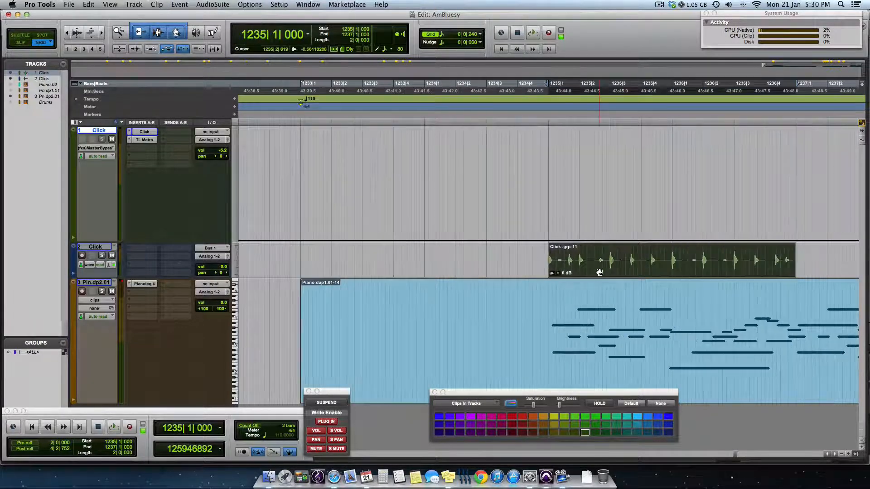
{"action": "right_click", "coordinate": [101, 131]}
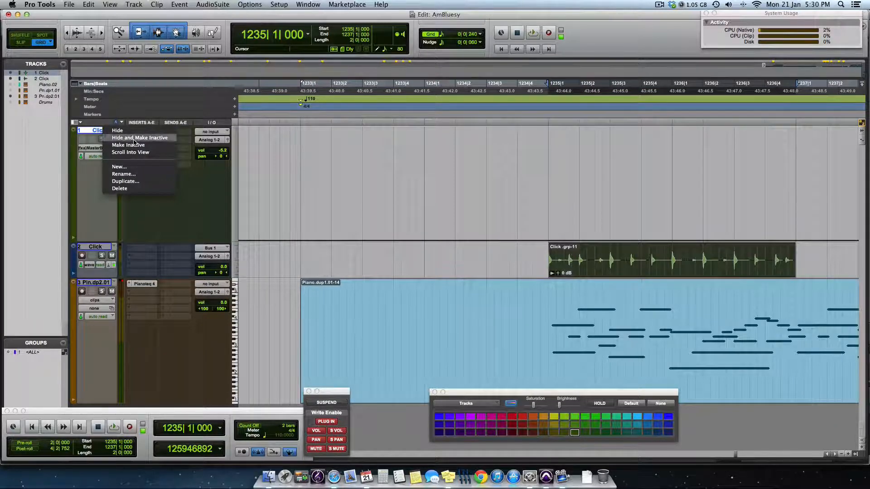
{"action": "left_click", "coordinate": [136, 138]}
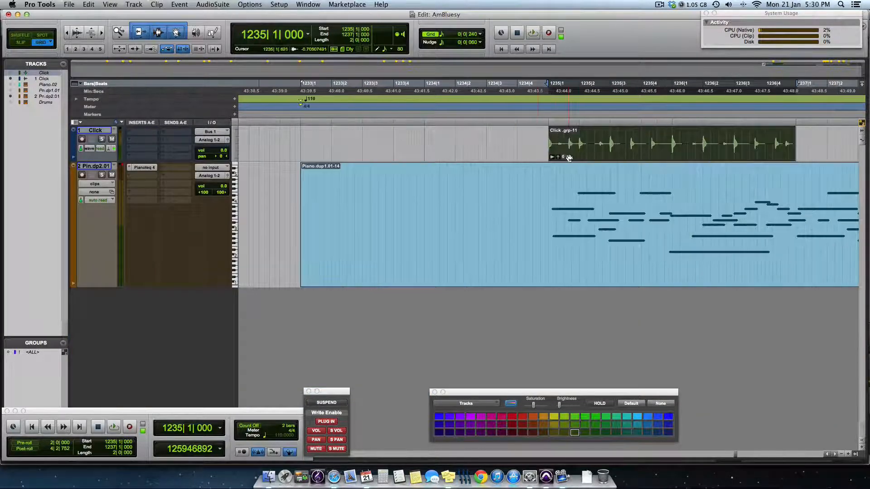
- Play back the grouped click pattern from bar 1235, muting the piano track to hear the clicks alone and unmuting it after stopping
{"action": "key", "text": "t"}
{"action": "key", "text": "space"}
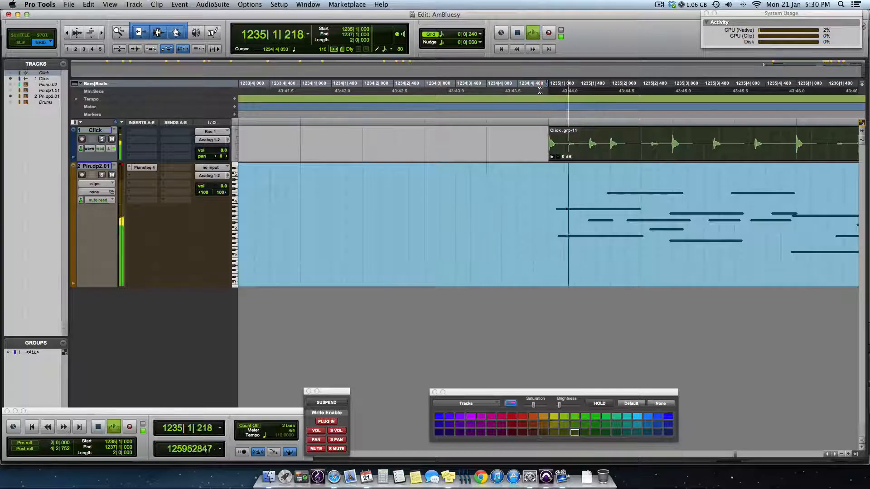
{"action": "key", "text": "r"}
{"action": "left_click", "coordinate": [111, 176]}
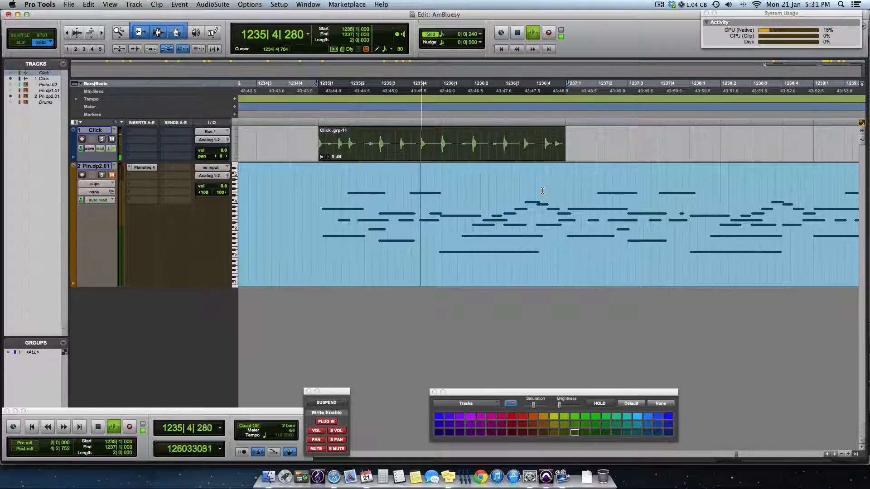
{"action": "key", "text": "r"}
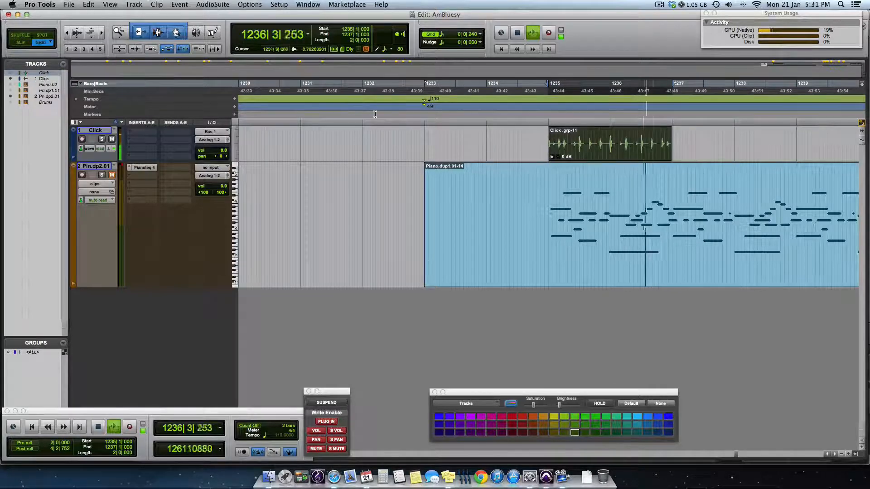
{"action": "key", "text": "space"}
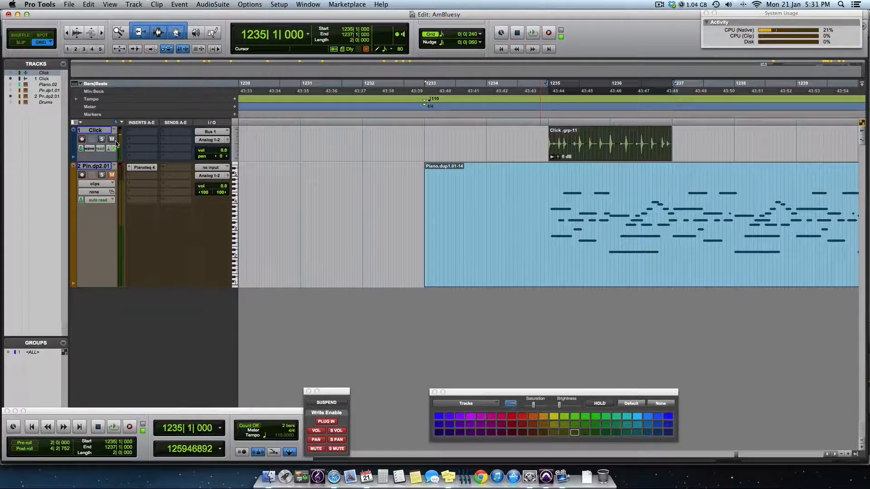
{"action": "left_click", "coordinate": [112, 175]}
{"action": "key", "text": "t"}
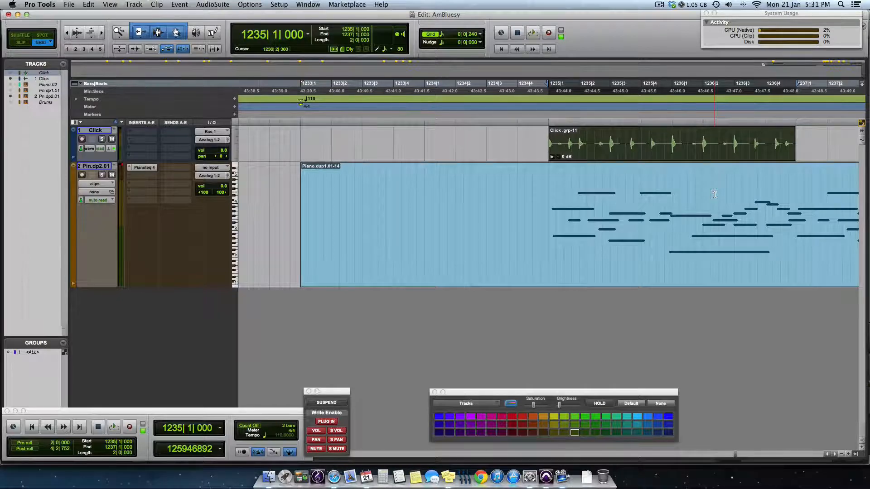
- Play back the grouped click pattern with the piano part from bar 1235, stopping around bar 1237
{"action": "key", "text": "space"}
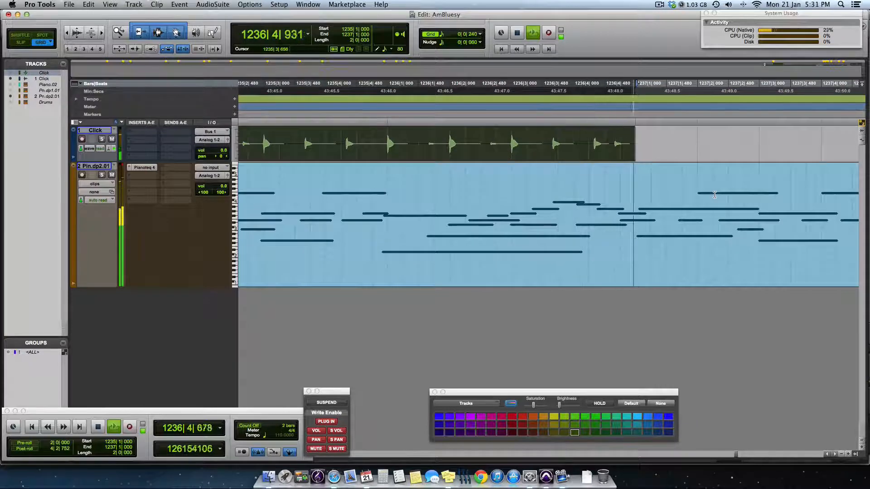
{"action": "key", "text": "space"}
{"action": "key", "text": "r"}
{"action": "key", "text": "r"}
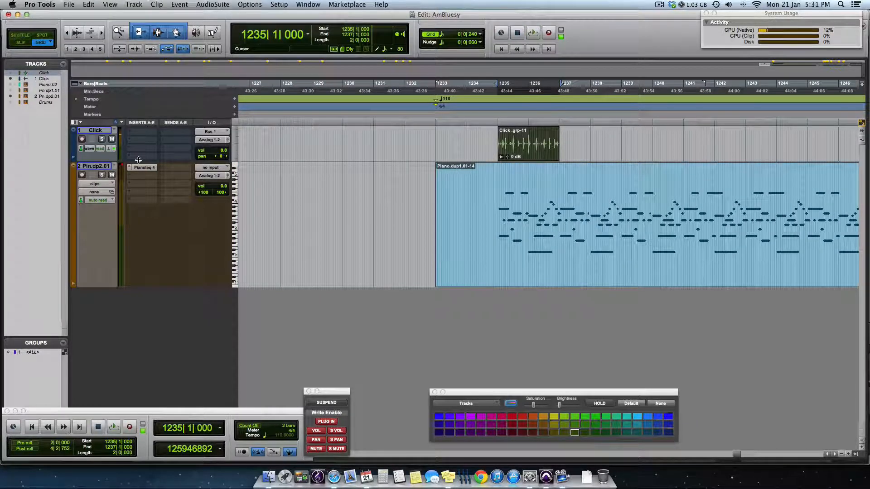
- Make the Click audio track taller and ungroup its two-bar click clip group
{"action": "left_click_drag", "start_coordinate": [93, 162], "coordinate": [95, 189]}
{"action": "left_click", "coordinate": [96, 130]}
{"action": "key", "text": "t"}
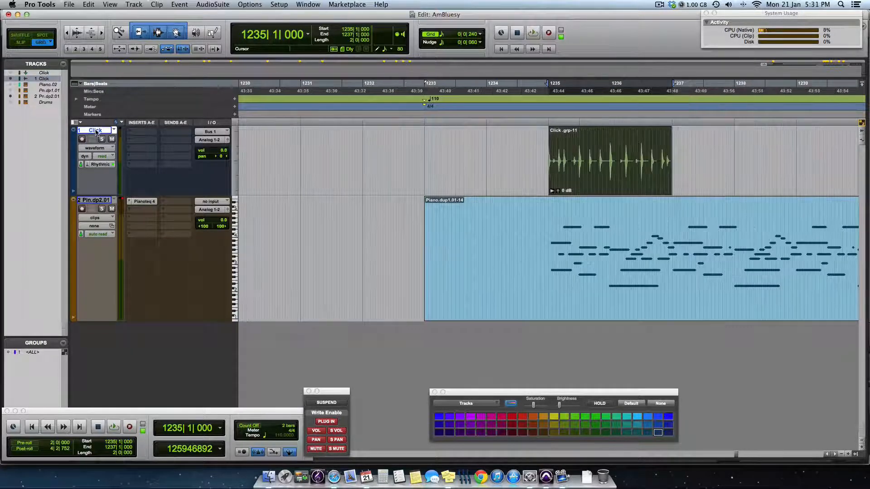
{"action": "key", "text": "r"}
{"action": "left_click", "coordinate": [158, 5]}
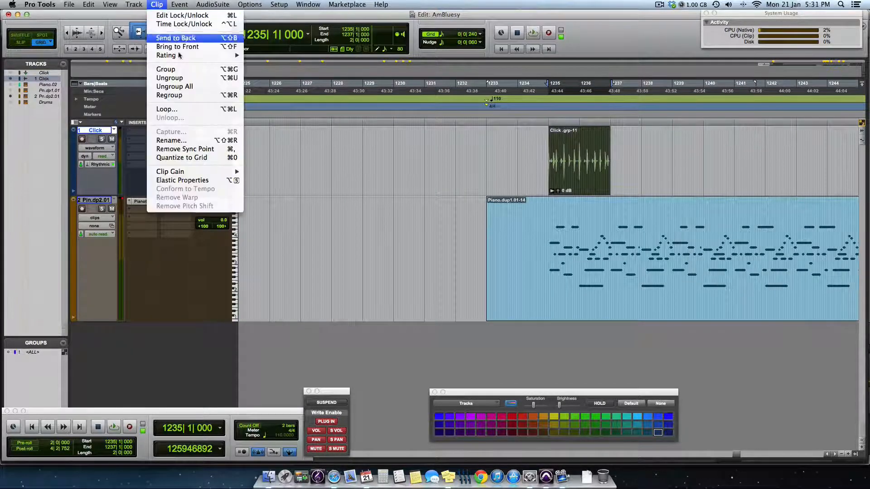
{"action": "left_click", "coordinate": [183, 80]}
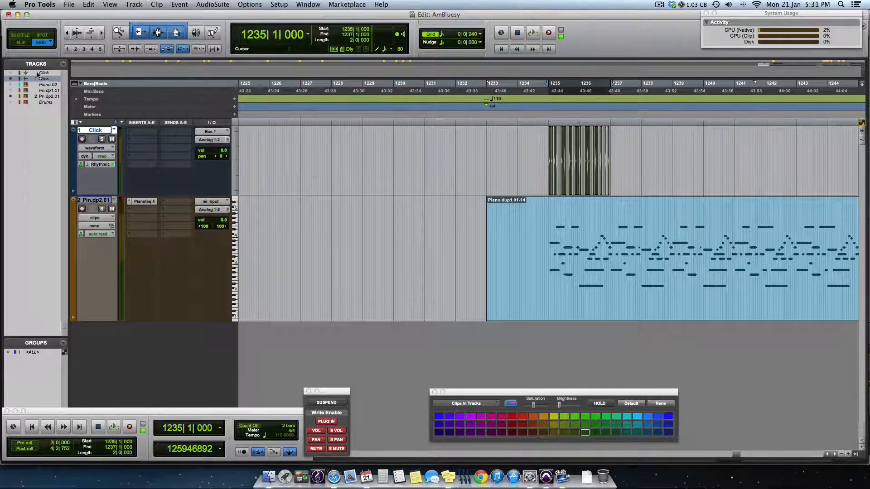
- Show the hidden original Click track and make it active again
{"action": "left_click", "coordinate": [11, 73]}
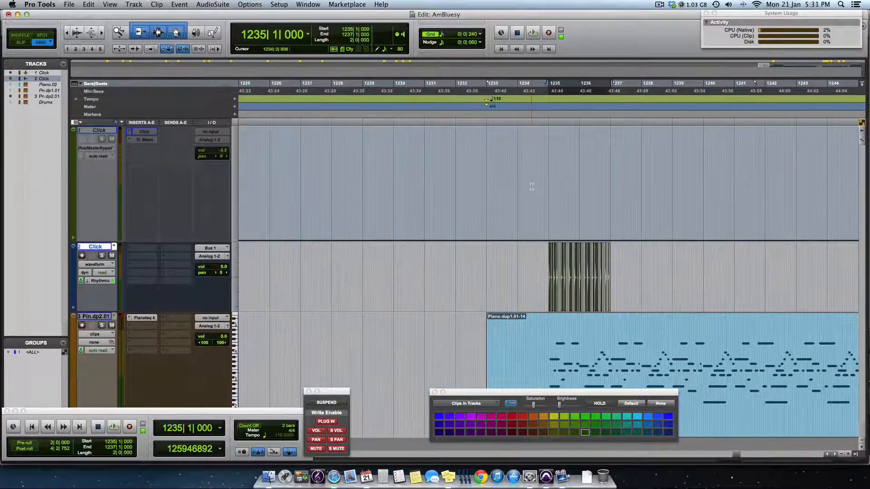
{"action": "right_click", "coordinate": [96, 130]}
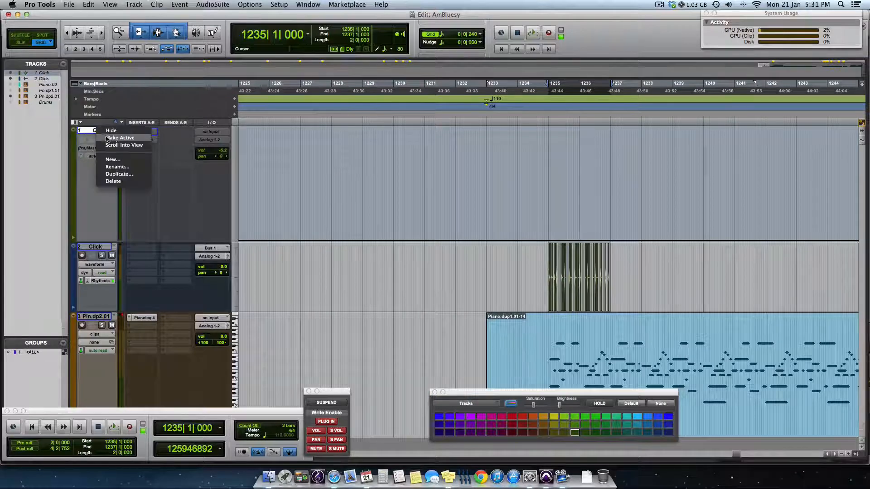
{"action": "left_click", "coordinate": [120, 138]}
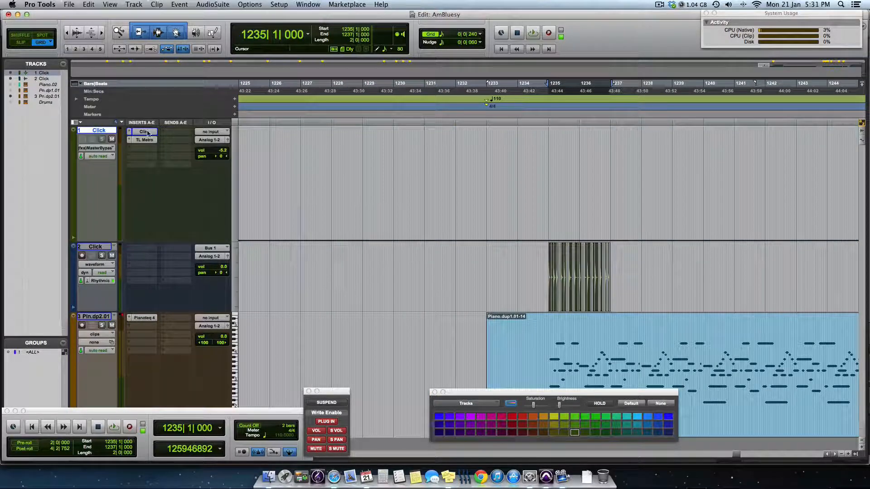
- Examine the Click plug-in and the TL Metro sound library on the original Click track, closing both plug-in windows
{"action": "key", "text": "super+bracketright"}
{"action": "key", "text": "super+bracketright"}
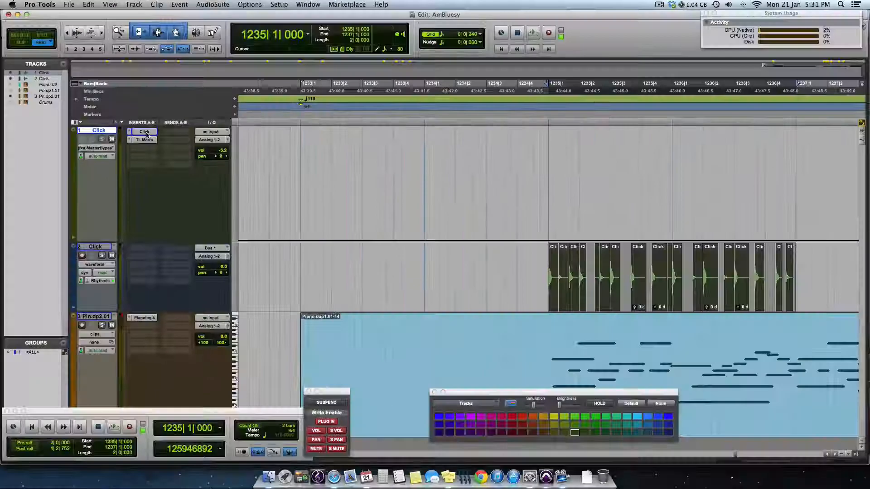
{"action": "left_click", "coordinate": [146, 133]}
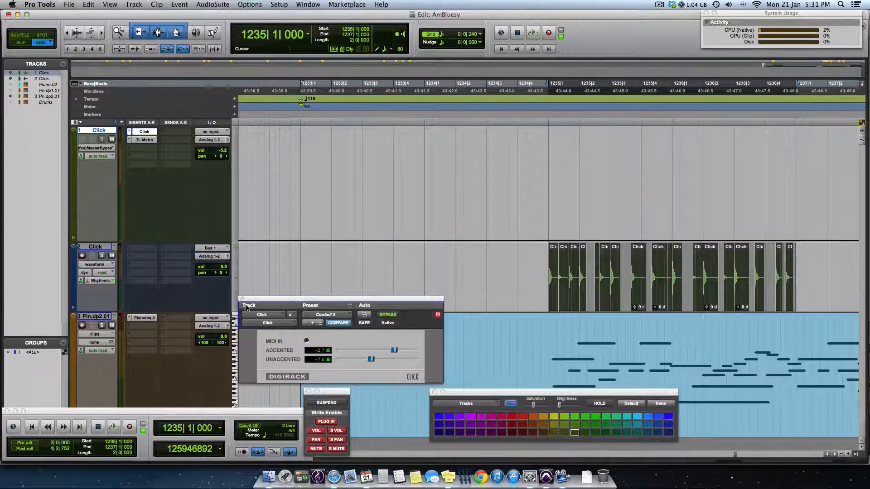
{"action": "left_click", "coordinate": [243, 300]}
{"action": "left_click", "coordinate": [145, 140]}
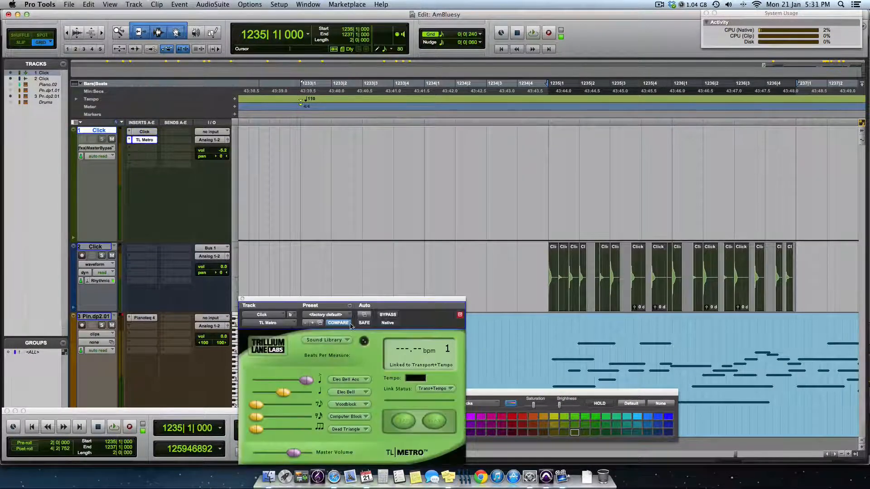
{"action": "left_click_drag", "start_coordinate": [355, 300], "coordinate": [356, 188]}
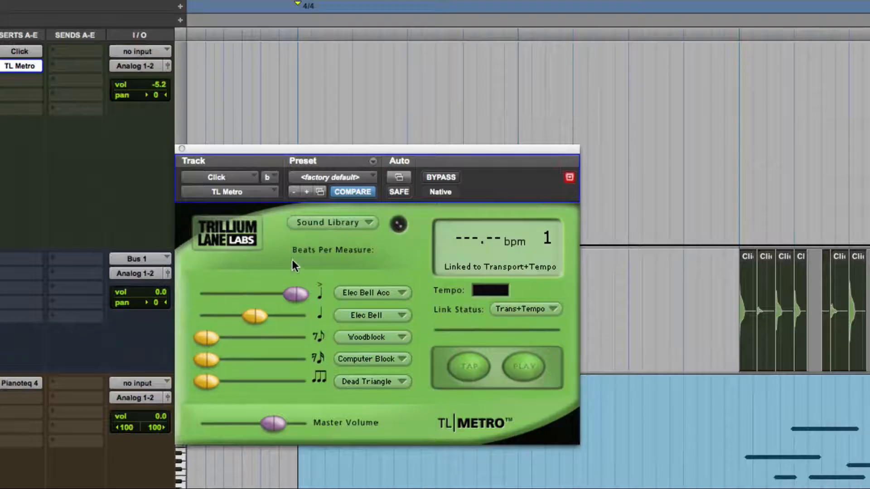
{"action": "left_click", "coordinate": [368, 223]}
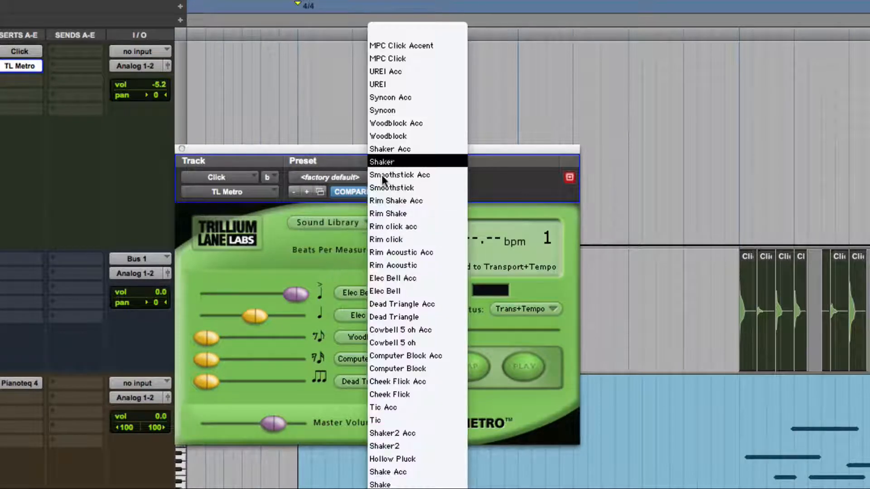
{"action": "left_click", "coordinate": [316, 266]}
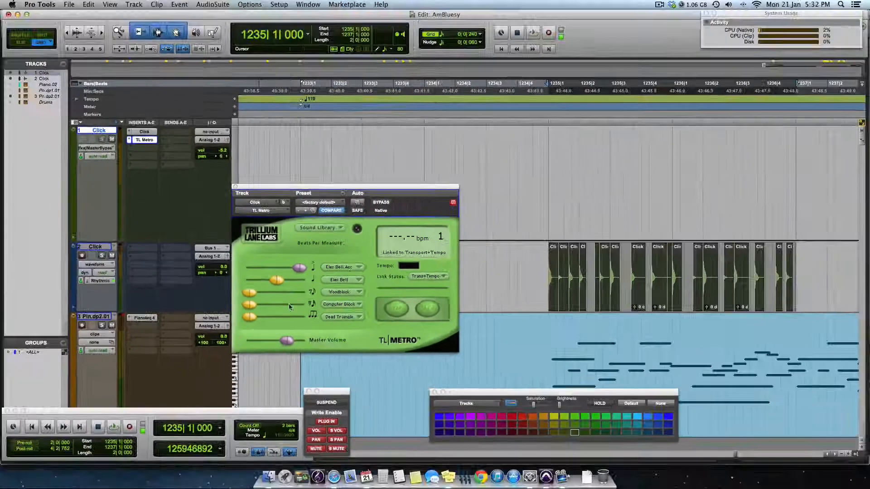
{"action": "left_click", "coordinate": [235, 186]}
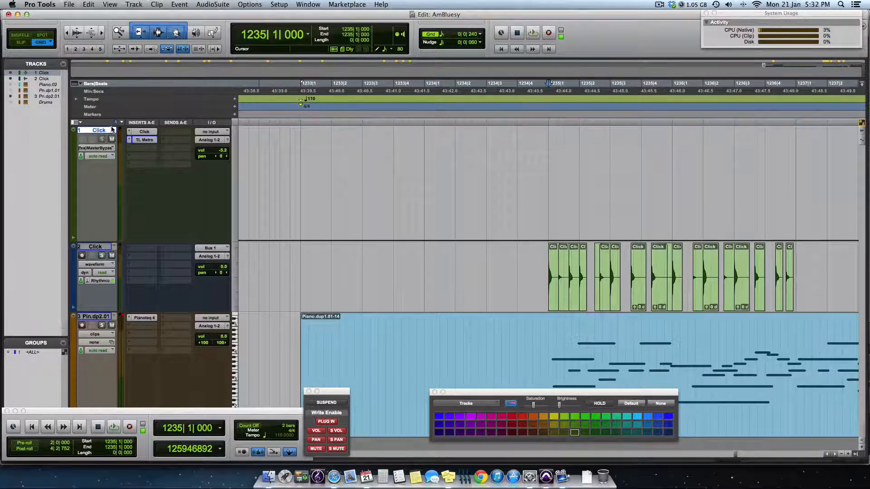
- Route the output of the original Click track to Bus 1 (Mono), which feeds the Click audio track
{"action": "left_click", "coordinate": [94, 246], "text": "shift"}
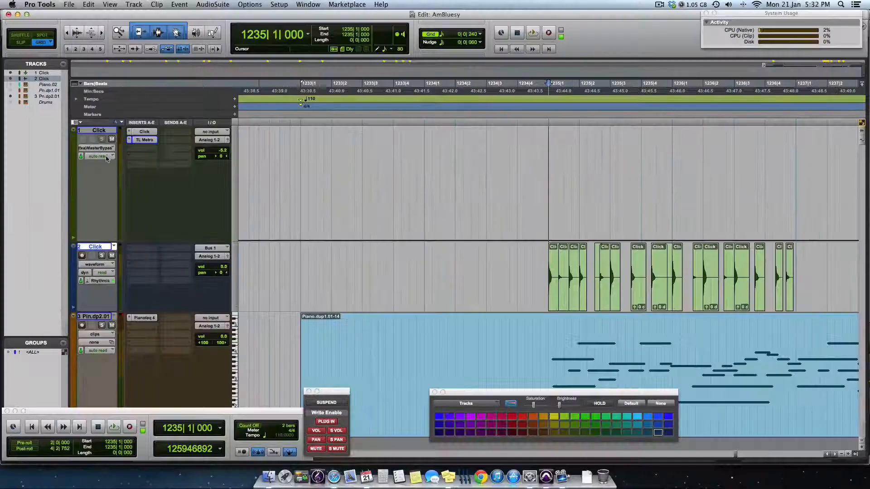
{"action": "left_click", "coordinate": [210, 139]}
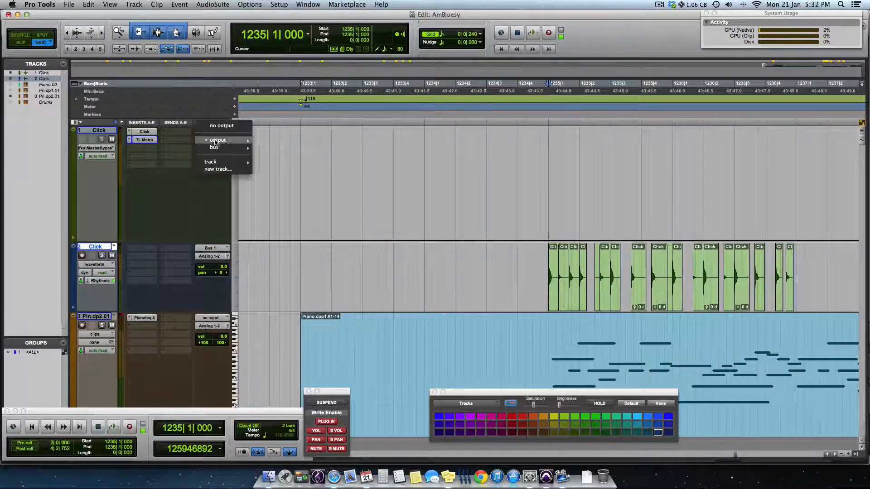
{"action": "mouse_move", "coordinate": [222, 148]}
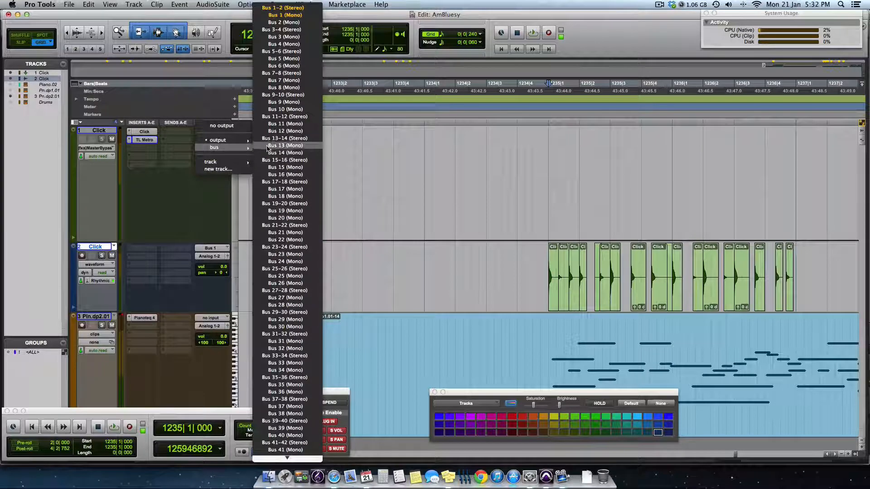
{"action": "left_click", "coordinate": [291, 18]}
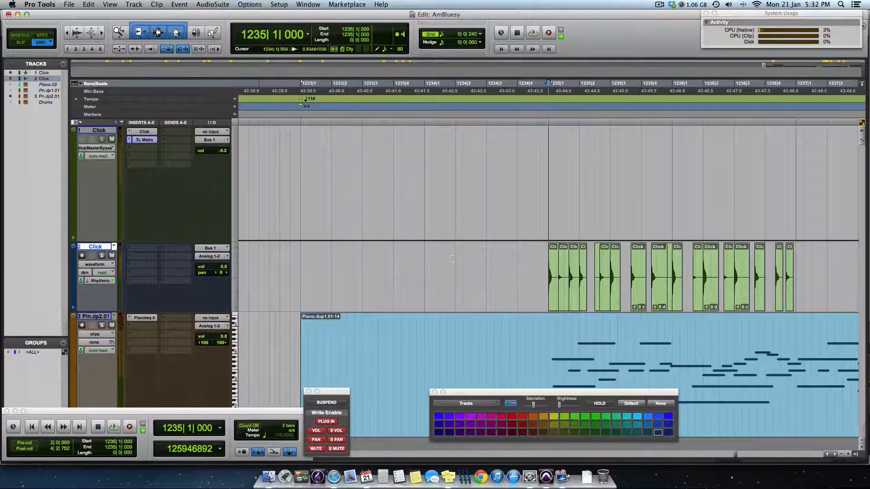
- Record-enable the Click audio track and place the edit cursor at 1238|1|000, past the existing click clips
{"action": "key", "text": "super+bracketleft"}
{"action": "left_click", "coordinate": [81, 257]}
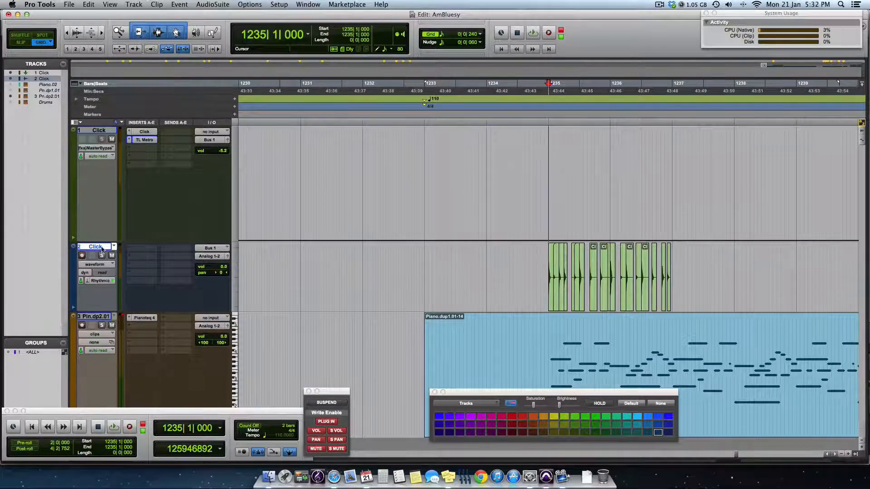
{"action": "key", "text": "super+bracketleft"}
{"action": "left_click", "coordinate": [656, 263]}
{"action": "key", "text": "super+bracketright"}
{"action": "key", "text": "super+bracketright"}
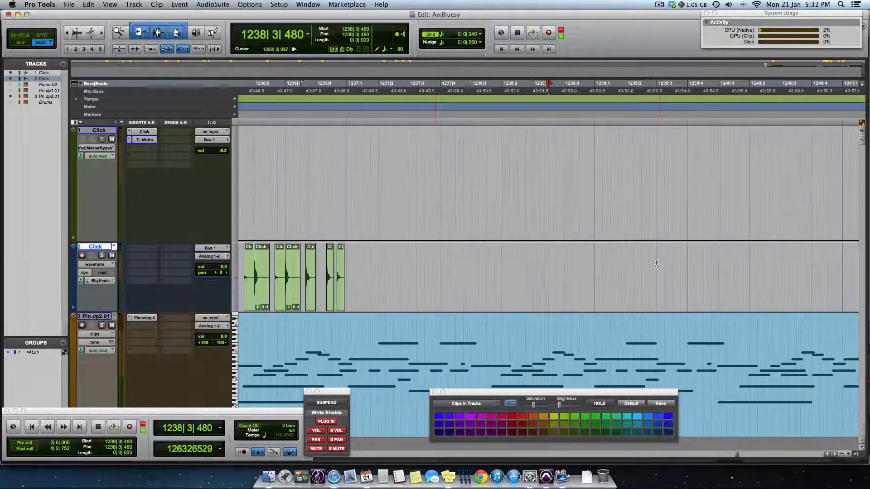
{"action": "left_click", "coordinate": [472, 267]}
{"action": "key", "text": "super+bracketleft"}
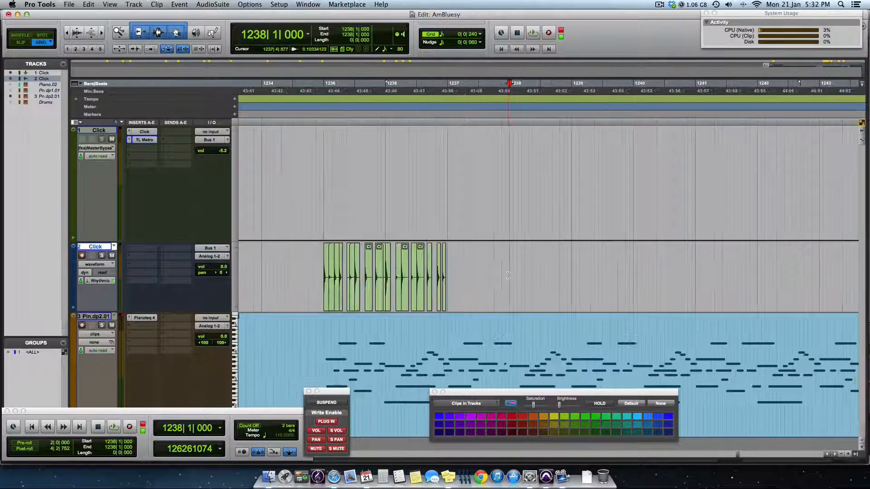
- Record the metronome click onto the Click audio track from 1238|1|000 until just past the start of bar 1241
{"action": "key", "text": "super+space"}
{"action": "key", "text": "super+bracketright"}
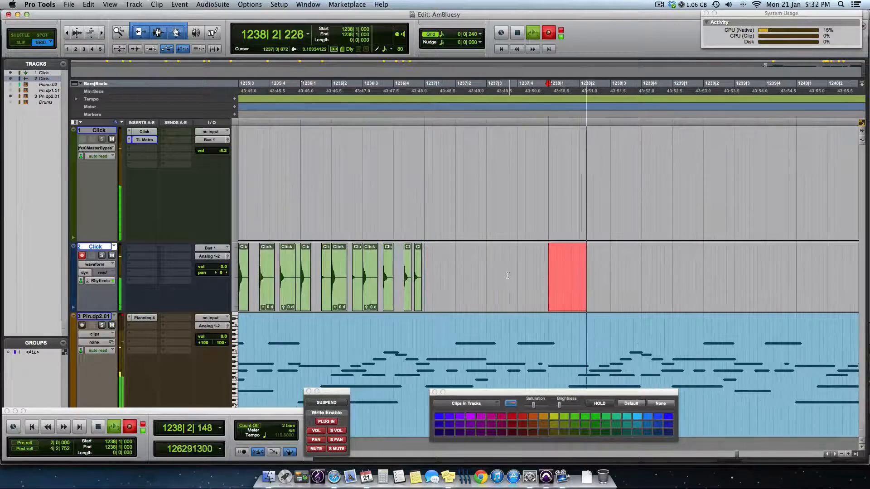
{"action": "key", "text": "super+bracketleft"}
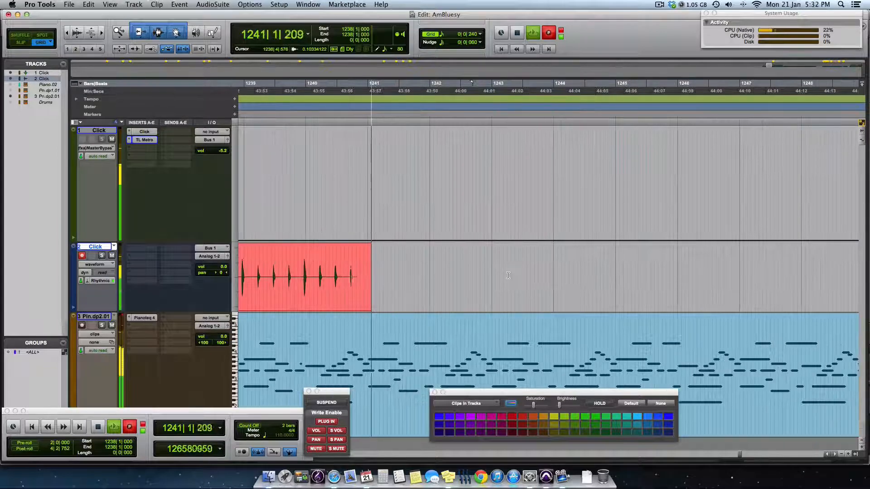
{"action": "key", "text": "space"}
{"action": "key", "text": "super+bracketleft"}
{"action": "left_click", "coordinate": [423, 302]}
{"action": "key", "text": "super+bracketright"}
{"action": "key", "text": "super+bracketright"}
{"action": "key", "text": "super+bracketright"}
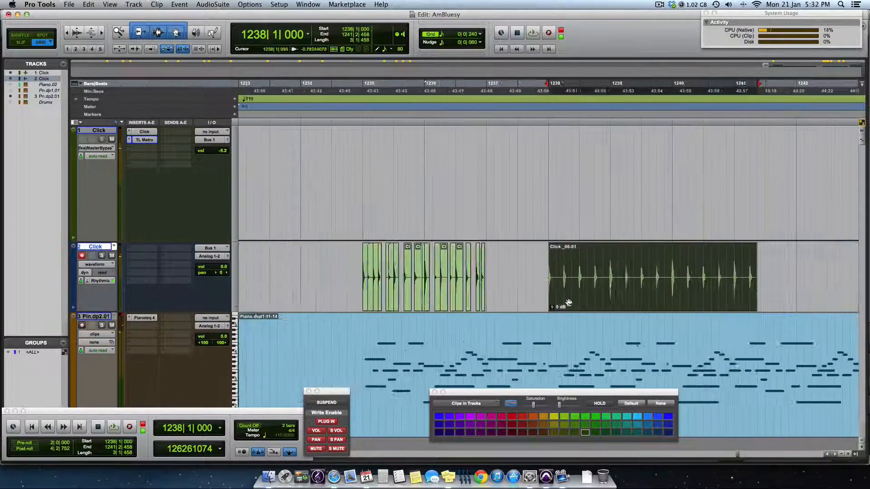
- Examine the newly recorded click clip against the bar and beat grid between bars 1238 and 1241
{"action": "key", "text": "super+bracketleft"}
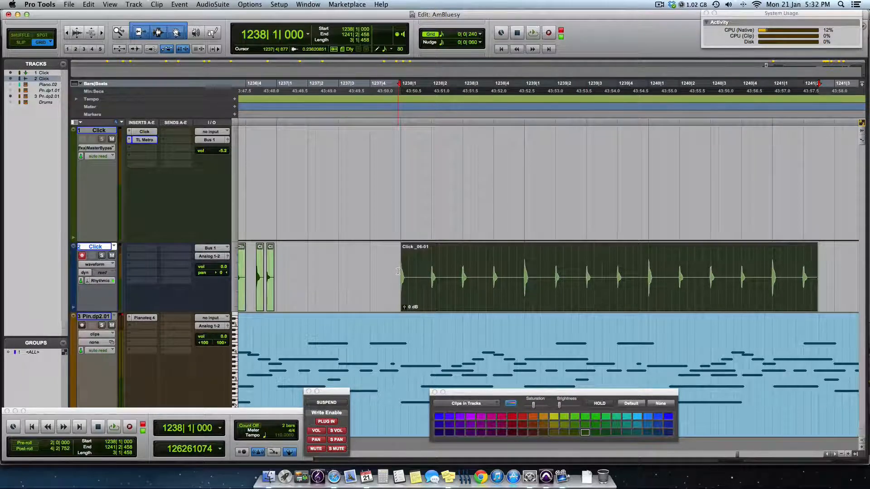
{"action": "key", "text": "super+bracketleft"}
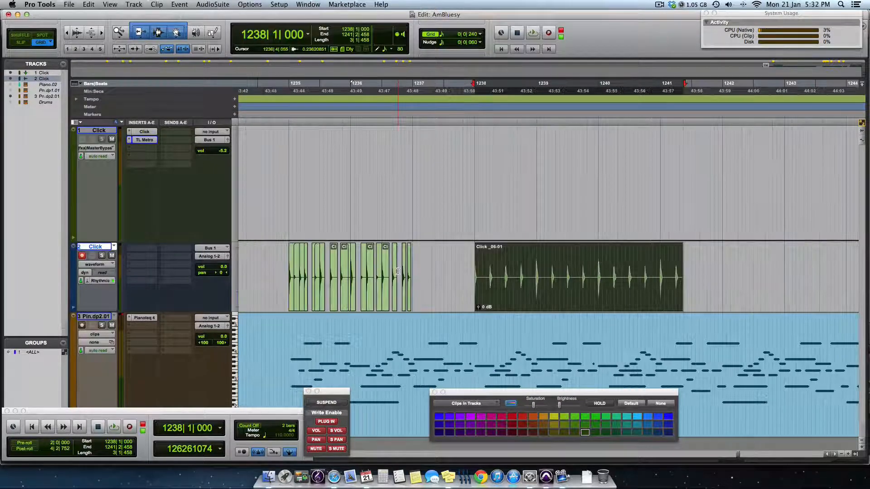
{"action": "key", "text": "t"}
{"action": "scroll", "coordinate": [398, 272], "scroll_direction": "right", "scroll_amount": 3}
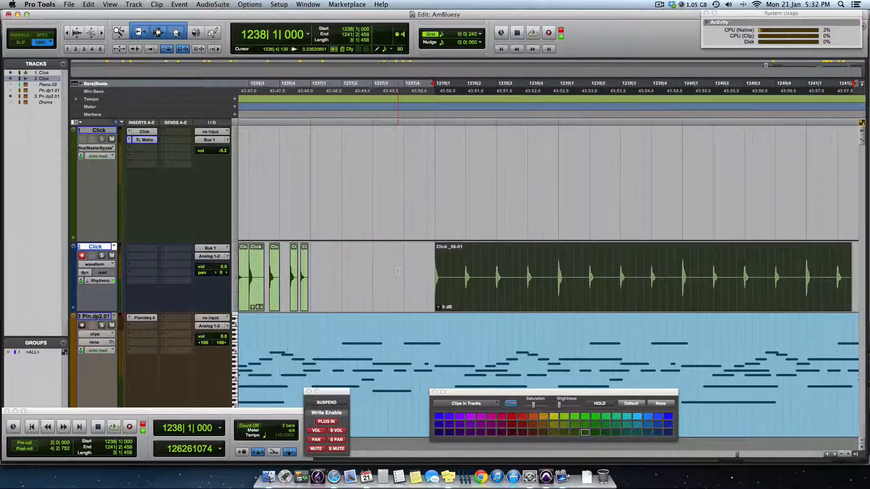
{"action": "key", "text": "r"}
{"action": "scroll", "coordinate": [398, 272], "scroll_direction": "right", "scroll_amount": 6}
{"action": "scroll", "coordinate": [398, 271], "scroll_direction": "left", "scroll_amount": 3}
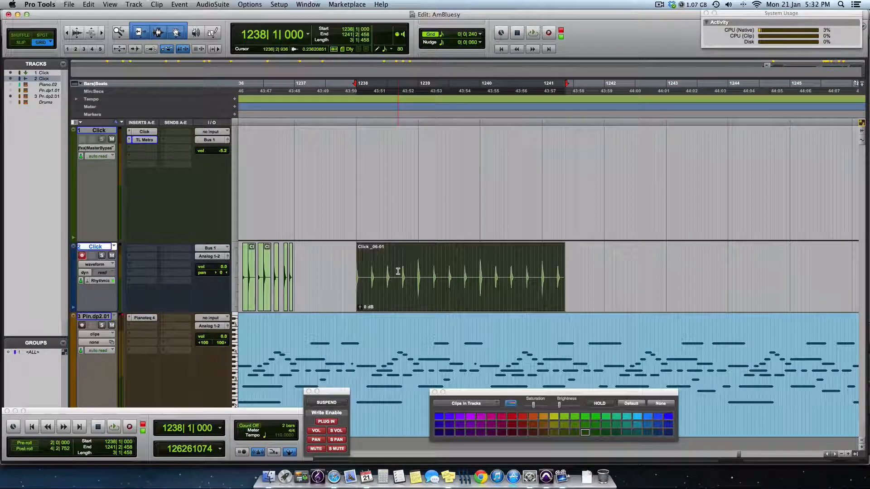
{"action": "key", "text": "shift+r"}
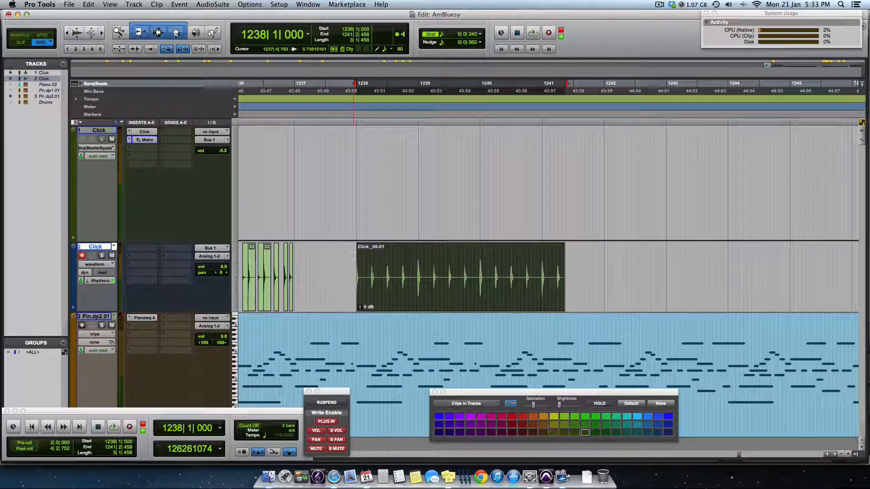
{"action": "key", "text": "super+bracketright"}
{"action": "scroll", "coordinate": [354, 257], "scroll_direction": "right", "scroll_amount": 2}
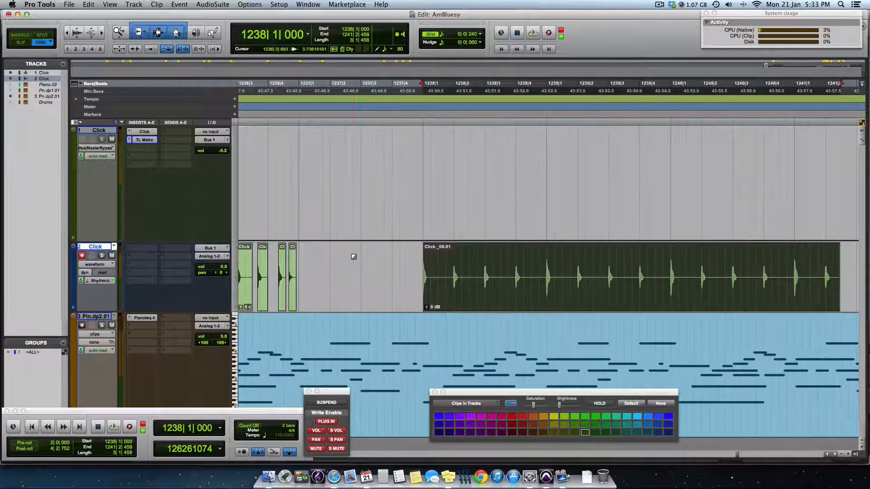
{"action": "key", "text": "super+bracketleft"}
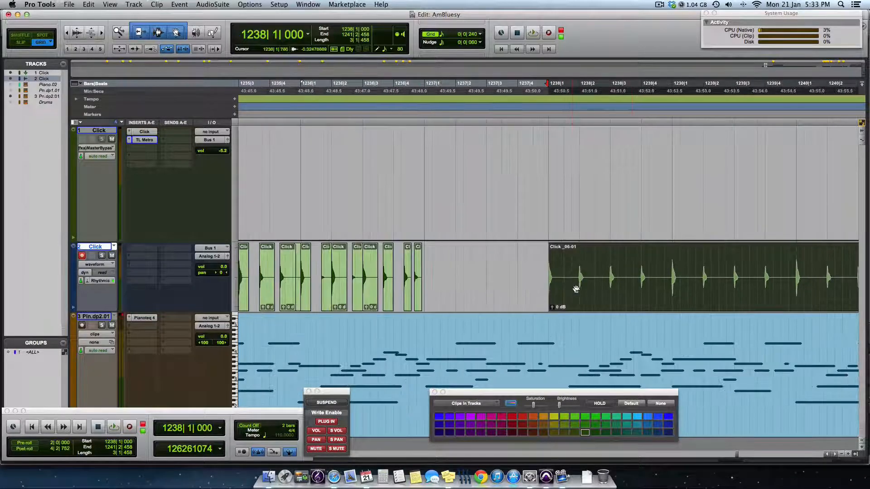
- Inspect the waveform where the recorded click starts at bar 1239 and place the edit cursor at 1239|1|000
{"action": "key", "text": "F5"}
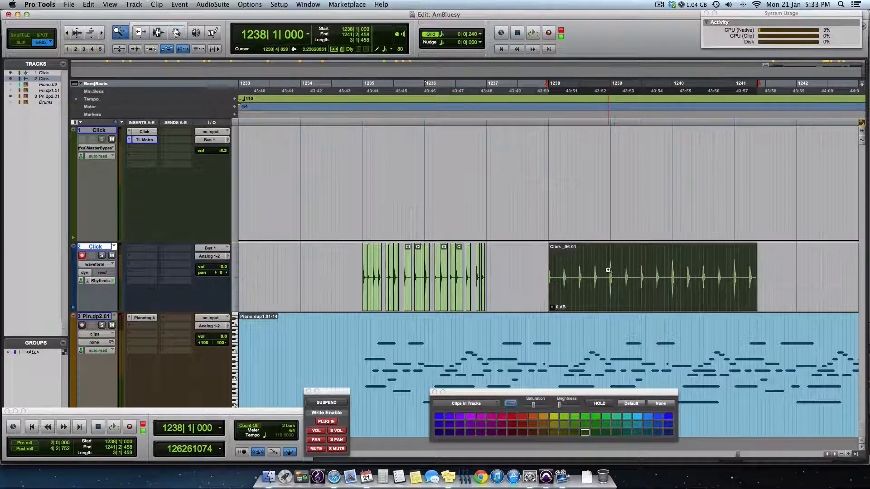
{"action": "left_click_drag", "start_coordinate": [608, 269], "coordinate": [618, 263]}
{"action": "key", "text": "F5"}
{"action": "left_click_drag", "start_coordinate": [364, 265], "coordinate": [376, 266]}
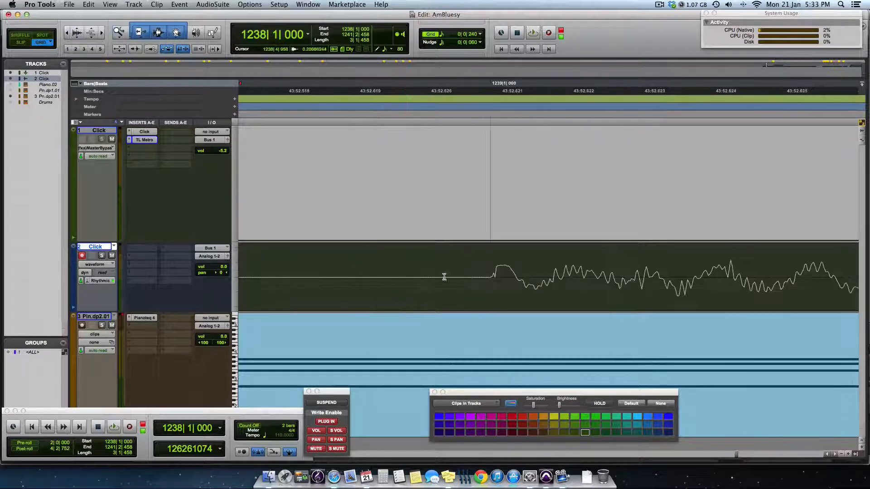
{"action": "left_click", "coordinate": [491, 254]}
{"action": "key", "text": "super+bracketleft"}
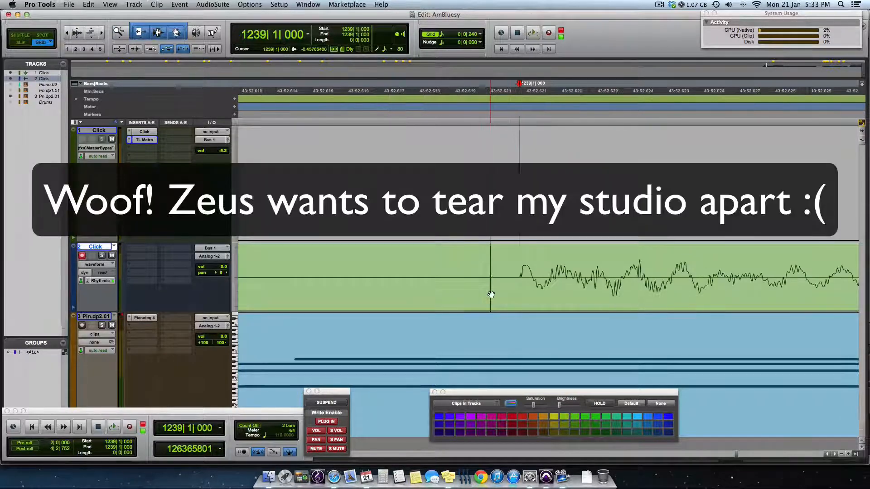
- Select the whole newly recorded click clip spanning bars 1238 to 1241 on the Click audio track
{"action": "key", "text": "super+bracketleft"}
{"action": "key", "text": "super+bracketleft"}
{"action": "key", "text": "super+bracketleft"}
{"action": "key", "text": "super+bracketleft"}
{"action": "key", "text": "super+bracketleft"}
{"action": "key", "text": "super+bracketleft"}
{"action": "key", "text": "super+bracketleft"}
{"action": "key", "text": "super+bracketleft"}
{"action": "key", "text": "super+bracketleft"}
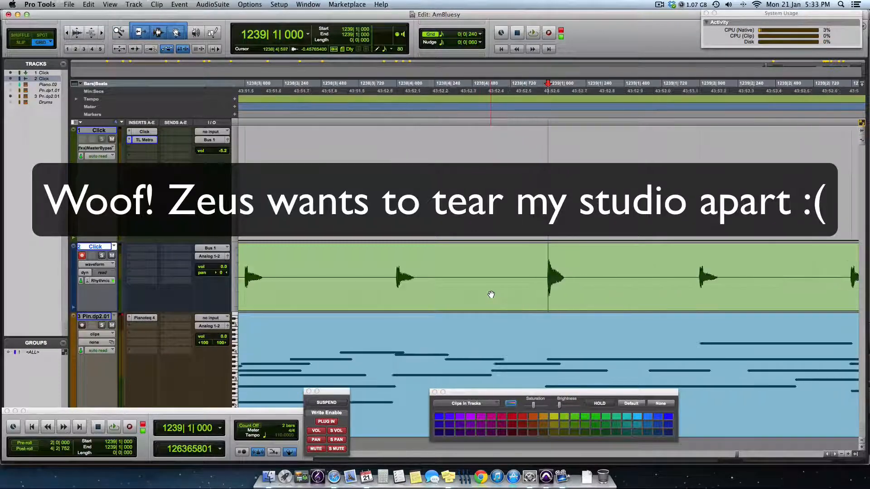
{"action": "left_click", "coordinate": [622, 307]}
{"action": "key", "text": "super+bracketleft"}
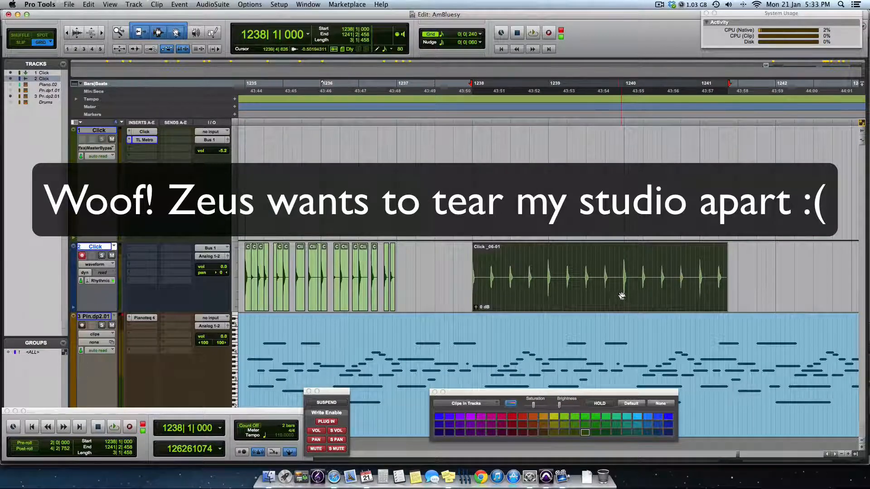
{"action": "scroll", "coordinate": [587, 291], "scroll_direction": "left", "scroll_amount": 3}
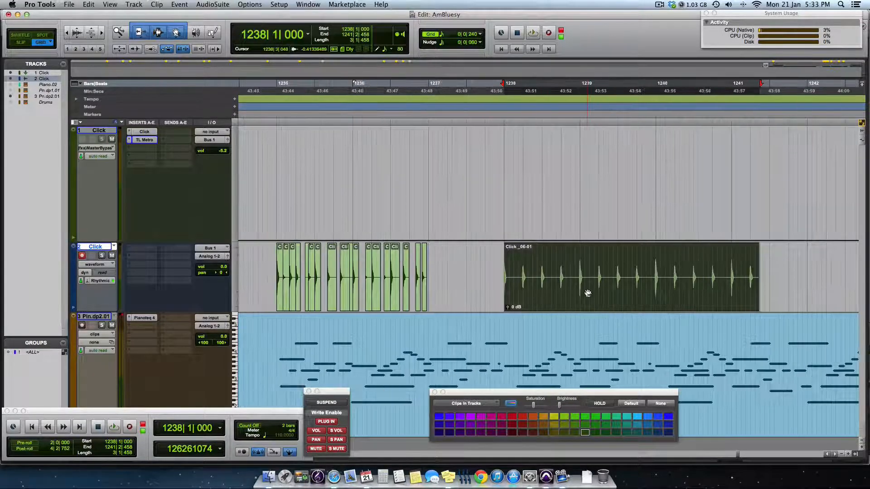
{"action": "scroll", "coordinate": [584, 293], "scroll_direction": "right", "scroll_amount": 5}
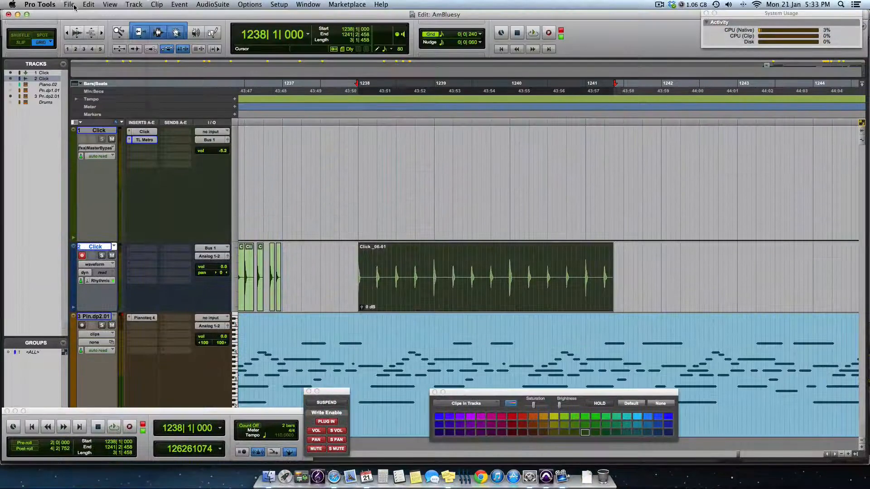
{"action": "left_click", "coordinate": [74, 7]}
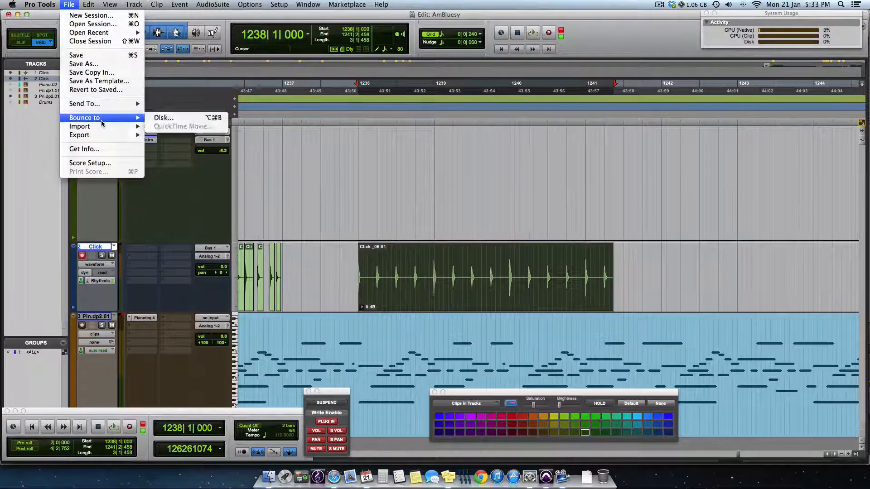
{"action": "mouse_move", "coordinate": [109, 130]}
{"action": "mouse_move", "coordinate": [89, 7]}
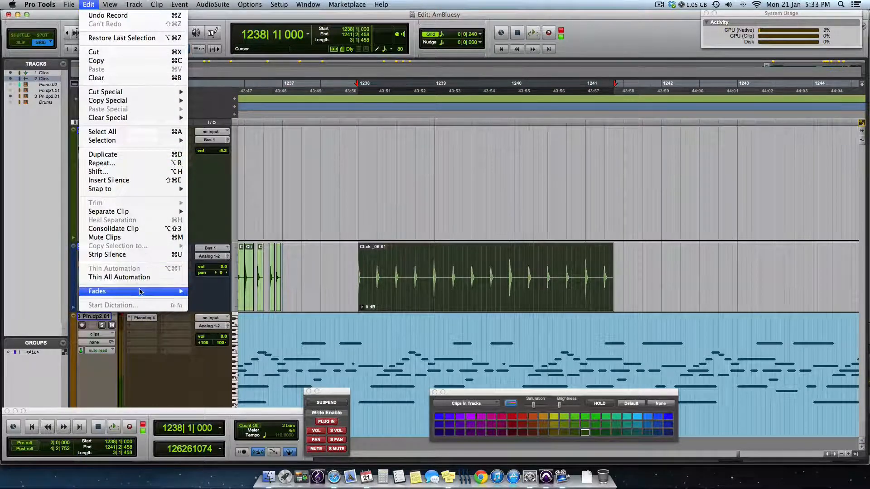
{"action": "mouse_move", "coordinate": [152, 212]}
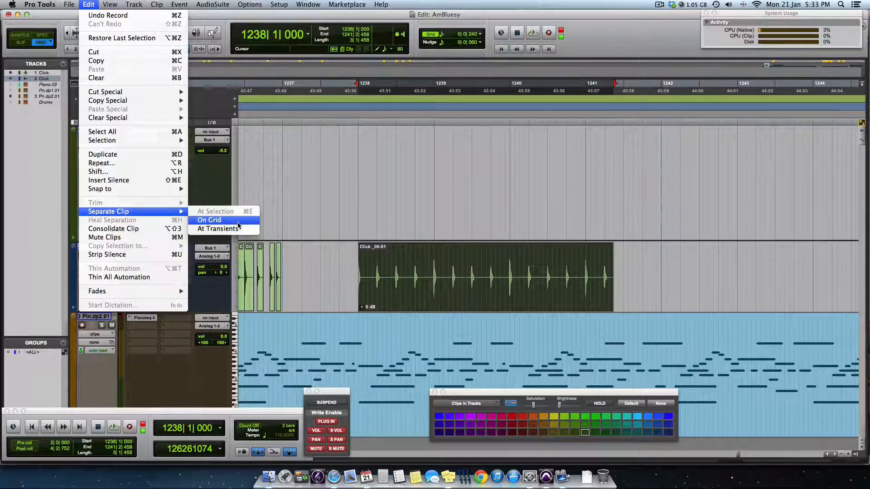
{"action": "left_click", "coordinate": [600, 37]}
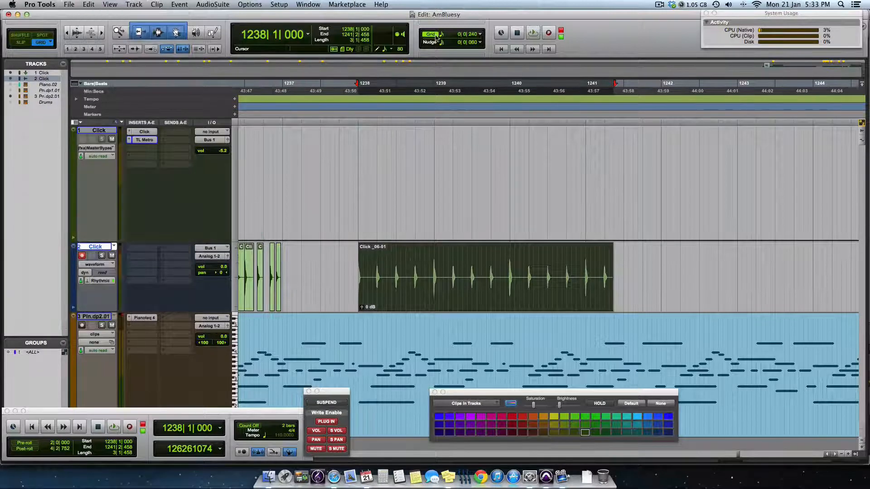
- Set the grid value to 0|0|320
{"action": "left_click", "coordinate": [467, 34]}
{"action": "left_click", "coordinate": [445, 29]}
{"action": "left_click", "coordinate": [445, 33]}
{"action": "left_click", "coordinate": [474, 83]}
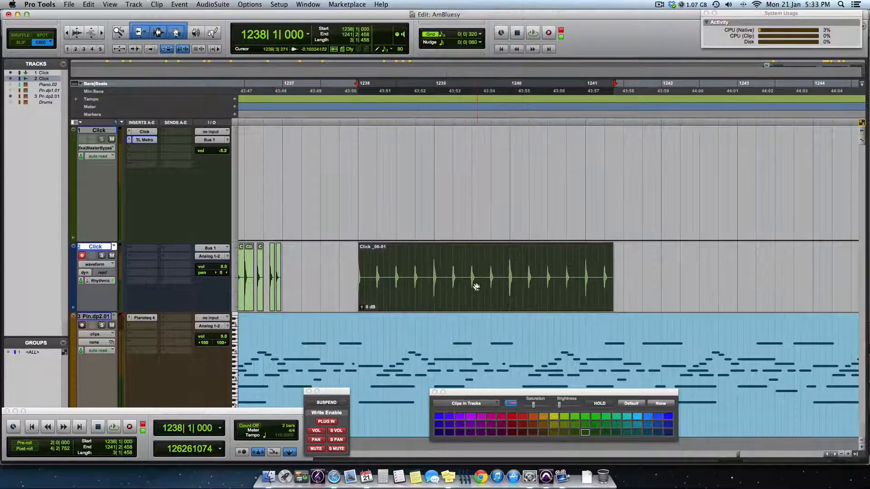
- Separate the selected click clip on the grid with a pre-separate amount of 0 ms
{"action": "left_click", "coordinate": [89, 4]}
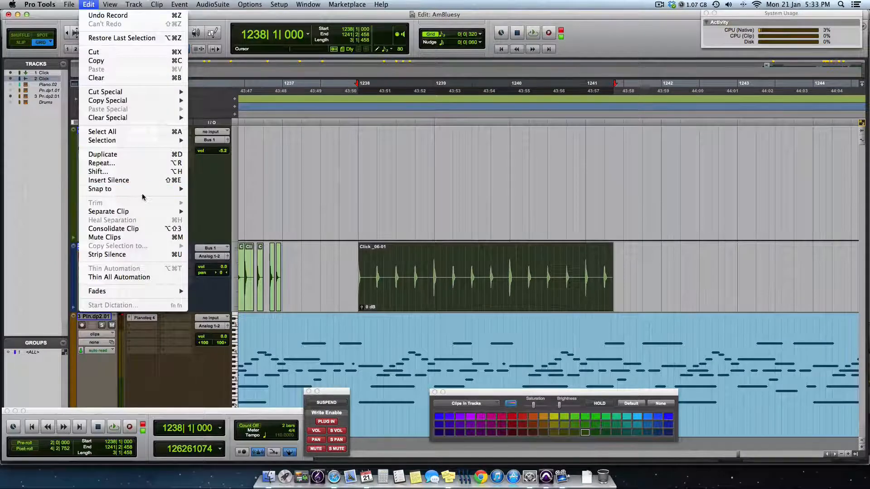
{"action": "mouse_move", "coordinate": [148, 215]}
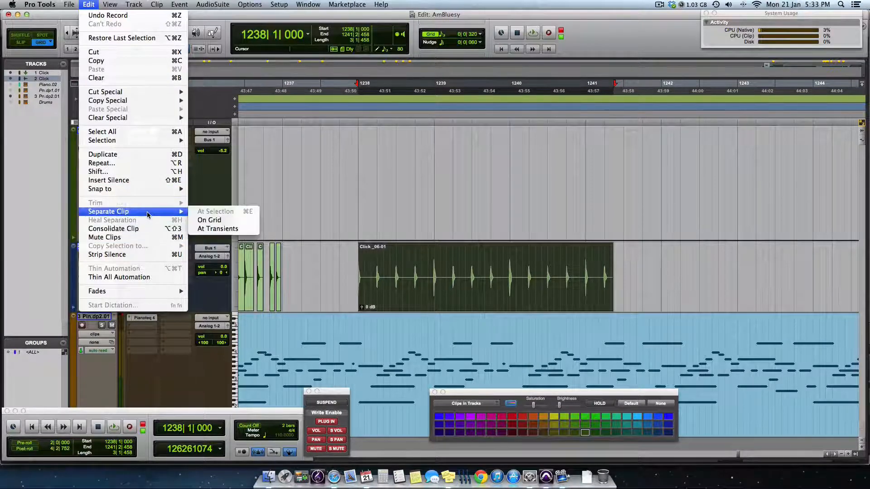
{"action": "left_click", "coordinate": [208, 220]}
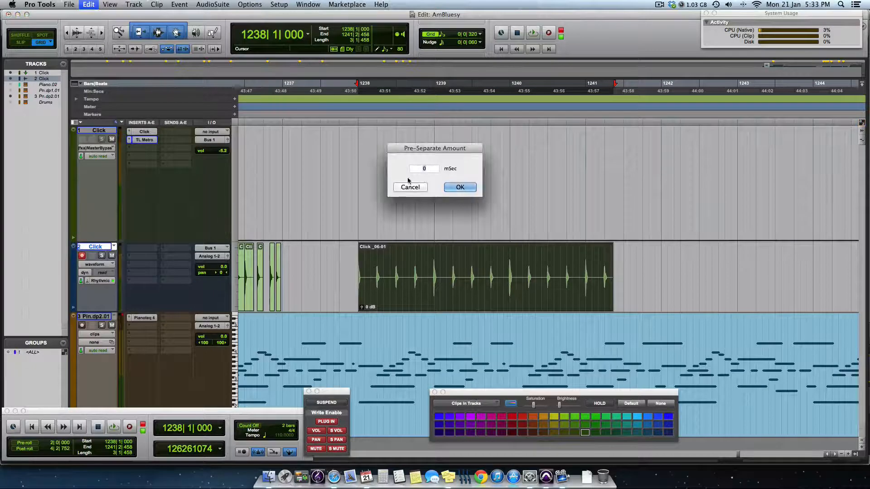
{"action": "left_click", "coordinate": [460, 187]}
- Inspect the separated click clips and play them back from 1238|1|000
{"action": "key", "text": "super+bracketright"}
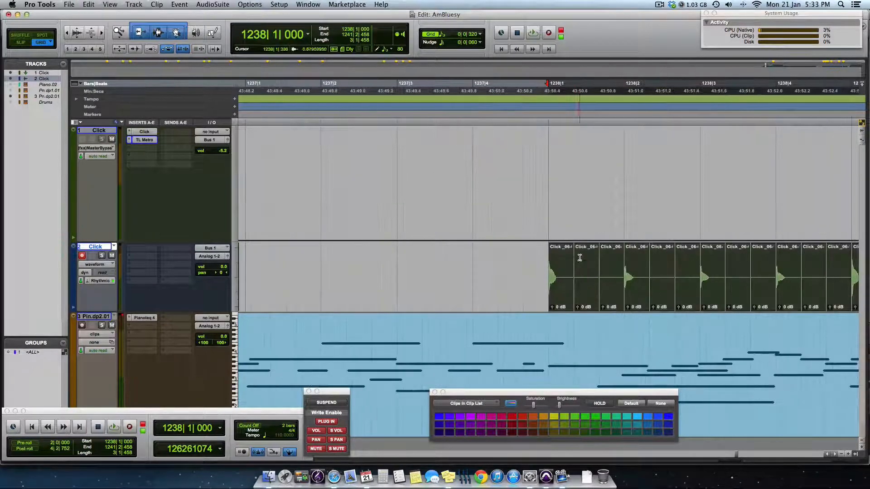
{"action": "scroll", "coordinate": [575, 259], "scroll_direction": "right", "scroll_amount": 3}
{"action": "key", "text": "t"}
{"action": "key", "text": "r"}
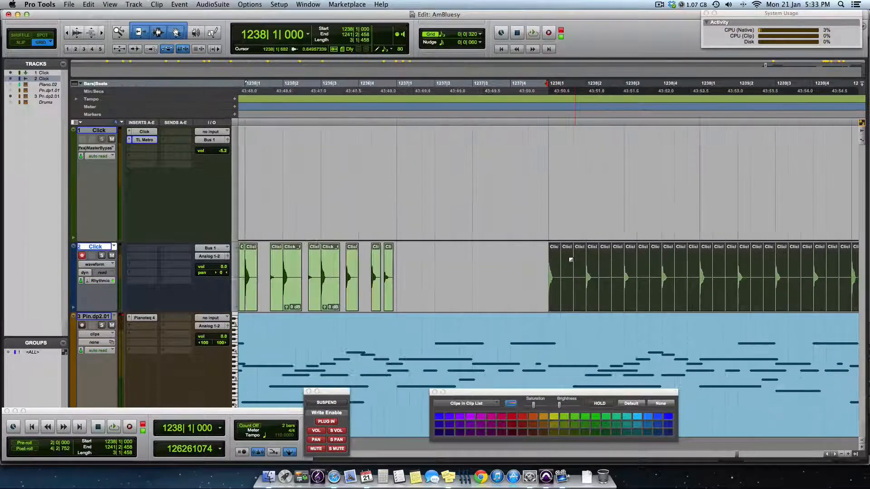
{"action": "left_click", "coordinate": [538, 258]}
{"action": "scroll", "coordinate": [539, 257], "scroll_direction": "right", "scroll_amount": 4}
{"action": "scroll", "coordinate": [539, 256], "scroll_direction": "right", "scroll_amount": 3}
{"action": "key", "text": "r"}
{"action": "key", "text": "t"}
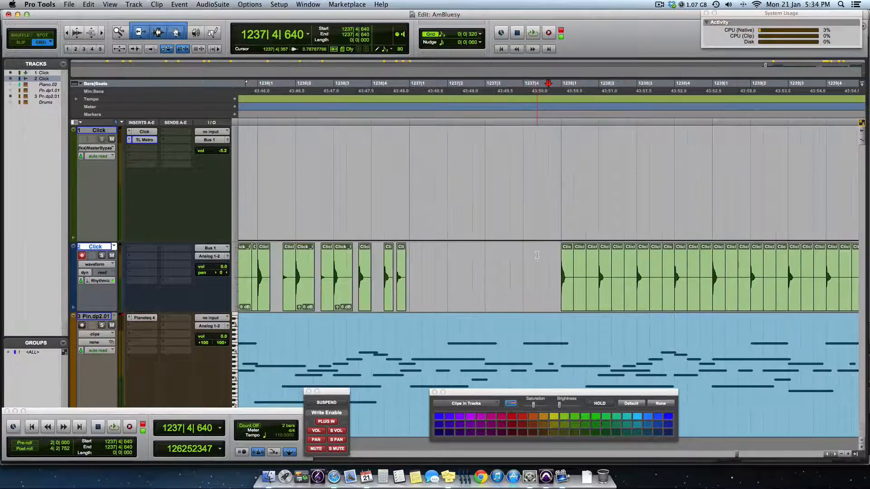
{"action": "scroll", "coordinate": [537, 255], "scroll_direction": "right", "scroll_amount": 3}
{"action": "left_click", "coordinate": [442, 296]}
{"action": "key", "text": "t"}
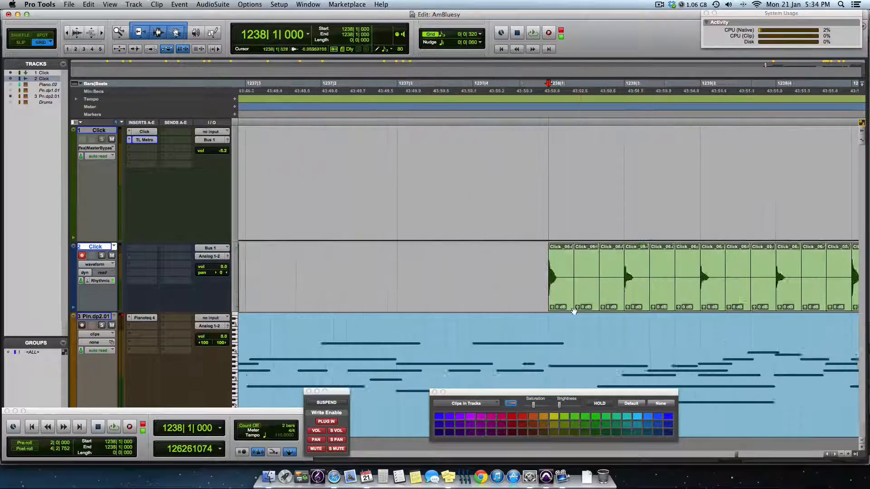
{"action": "key", "text": "t"}
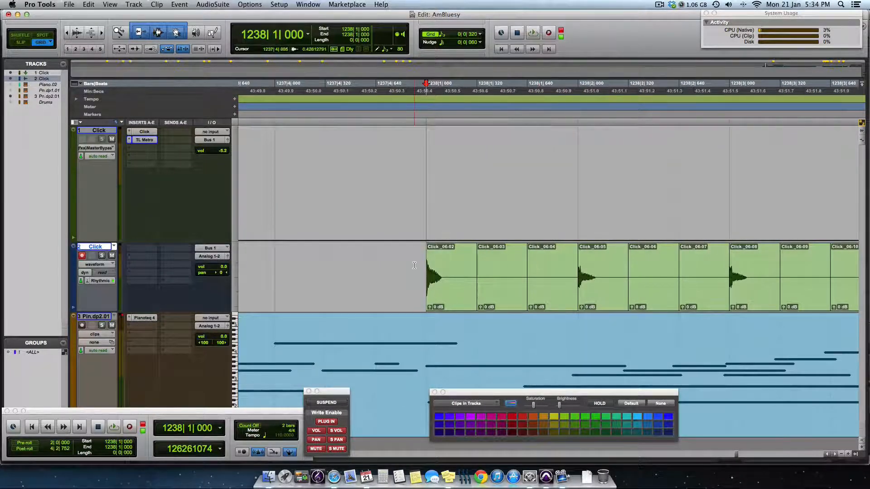
{"action": "key", "text": "space"}
{"action": "key", "text": "r"}
{"action": "key", "text": "r"}
{"action": "scroll", "coordinate": [572, 308], "scroll_direction": "right", "scroll_amount": 3}
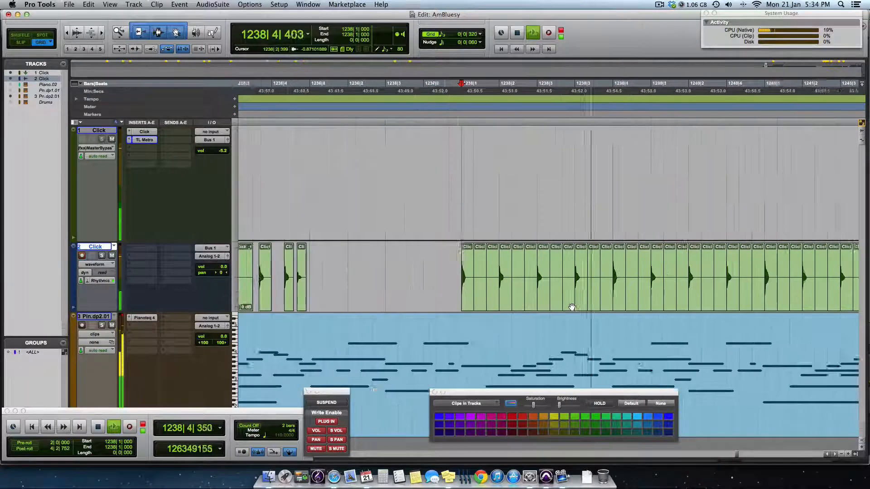
{"action": "scroll", "coordinate": [572, 307], "scroll_direction": "right", "scroll_amount": 3}
{"action": "key", "text": "space"}
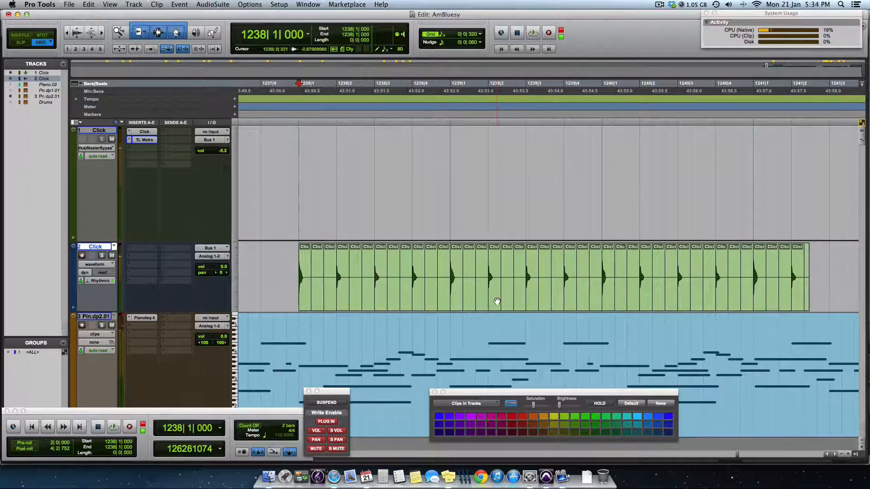
- Copy the click clip at 1239|2|000 to 1239|1|320 and play the result from 1239|1|000
{"action": "left_click_drag", "start_coordinate": [497, 301], "coordinate": [472, 302]}
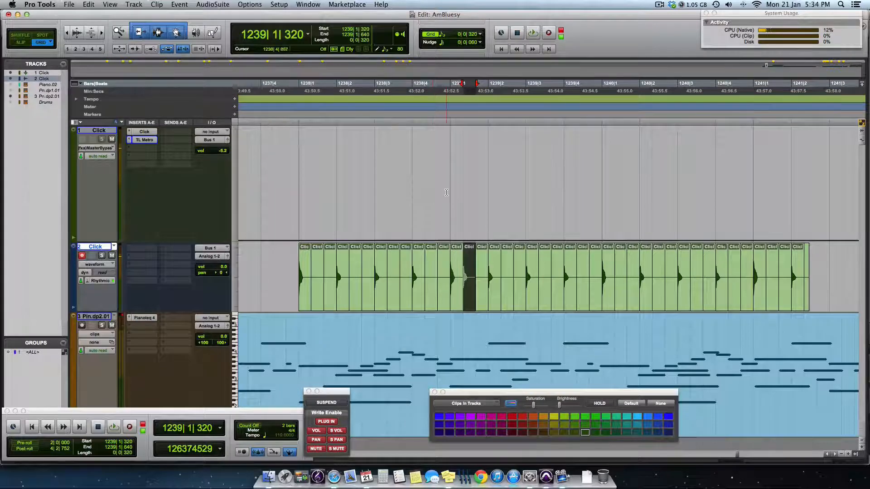
{"action": "left_click", "coordinate": [447, 193]}
{"action": "key", "text": "t"}
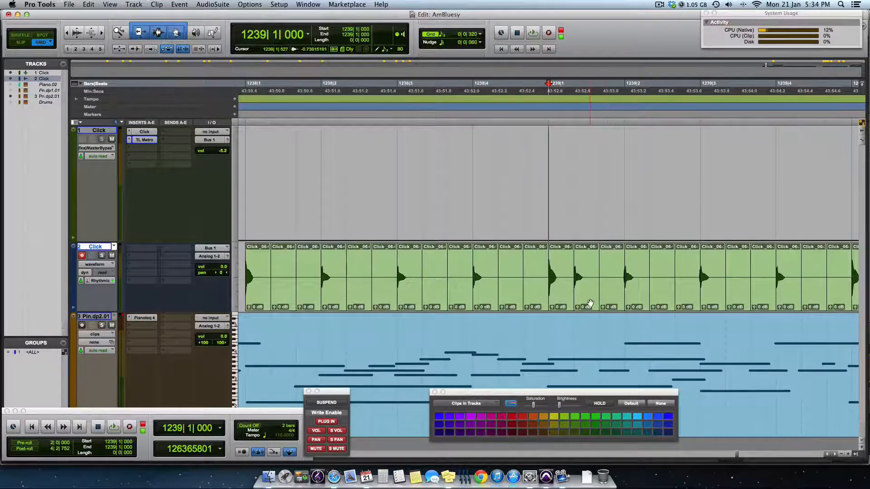
{"action": "key", "text": "space"}
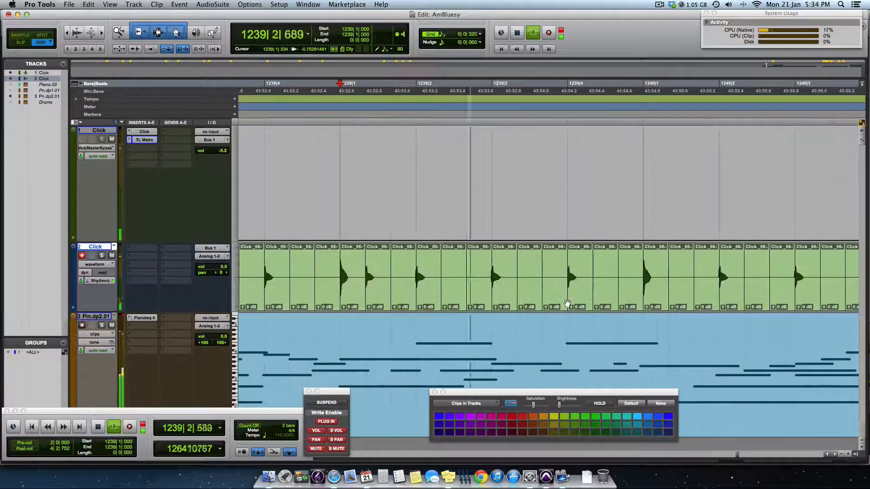
{"action": "key", "text": "r"}
{"action": "key", "text": "space"}
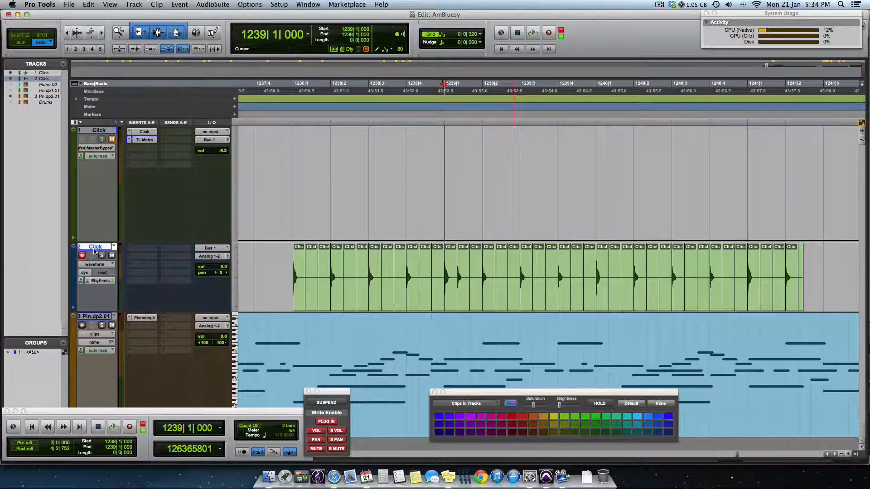
- Turn off record enable on the Click audio track and hide the original metronome Click track
{"action": "left_click", "coordinate": [82, 257]}
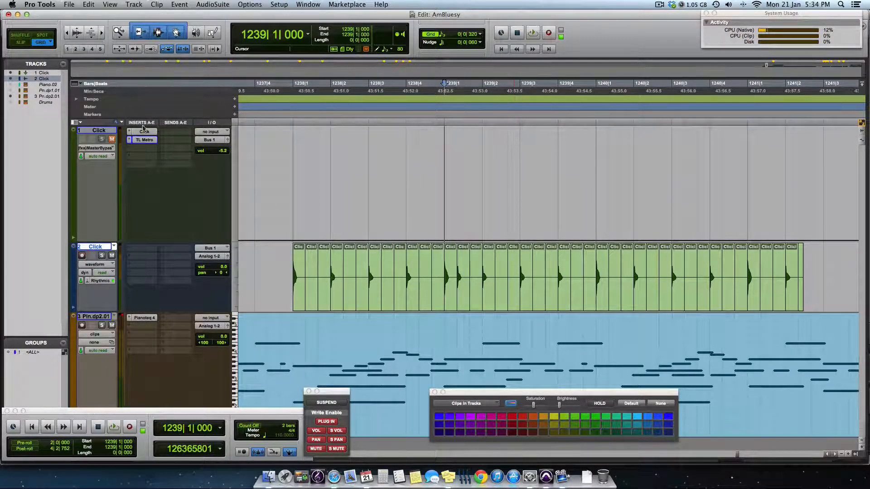
{"action": "right_click", "coordinate": [110, 130]}
{"action": "left_click", "coordinate": [119, 136]}
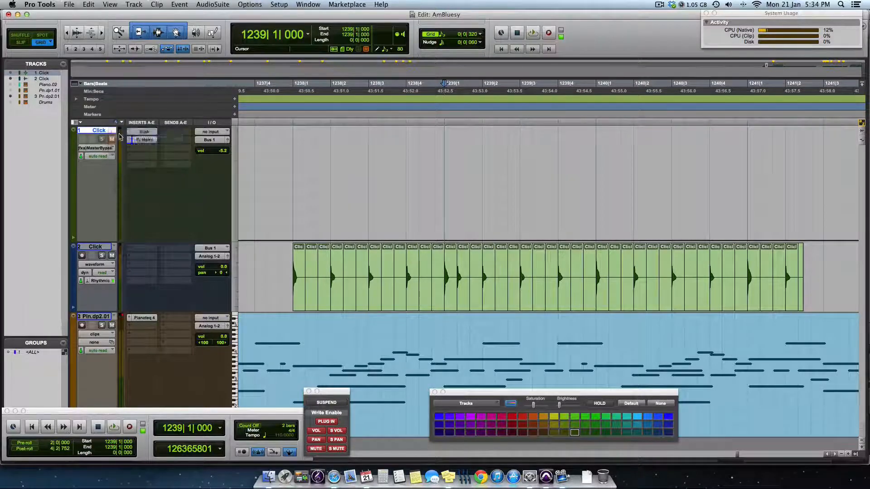
- Listen to the edited click track with the piano, first from 1239|1|000 and again from 1238|1|000
{"action": "key", "text": "space"}
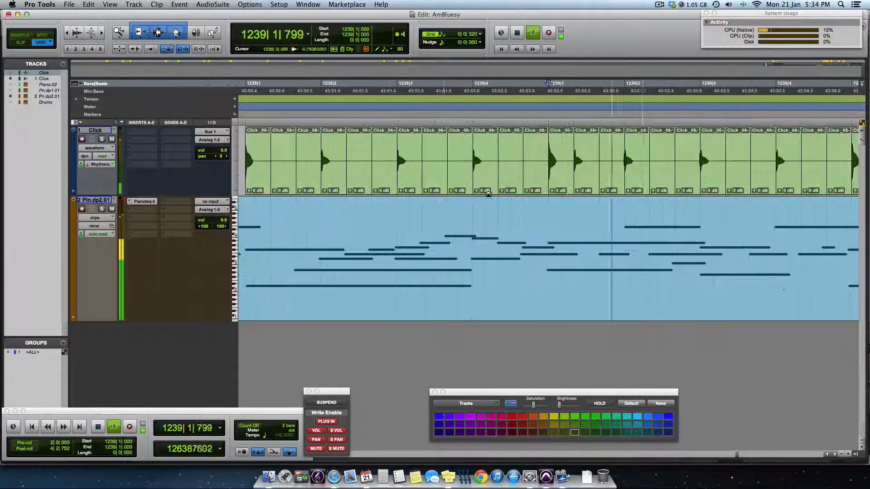
{"action": "key", "text": "space"}
{"action": "left_click", "coordinate": [398, 91]}
{"action": "key", "text": "t"}
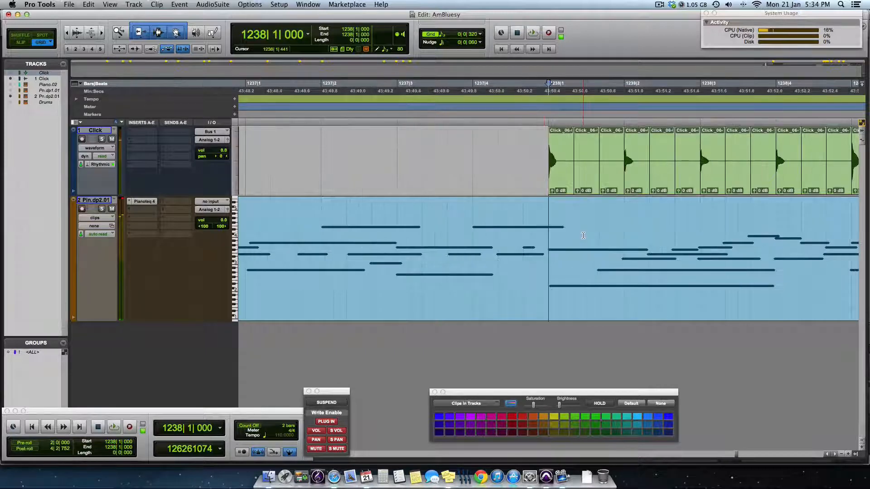
{"action": "scroll", "coordinate": [583, 236], "scroll_direction": "right", "scroll_amount": 5}
{"action": "key", "text": "space"}
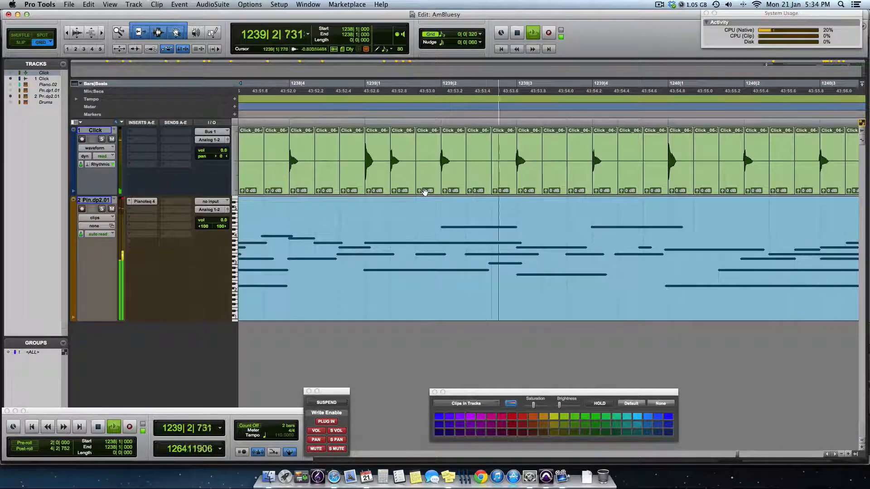
{"action": "key", "text": "space"}
- Move the extra click clip from 1239|1|320 to 1239|1|640 and play the result from 1238|1|000
{"action": "left_click", "coordinate": [412, 183]}
{"action": "left_click_drag", "start_coordinate": [400, 179], "coordinate": [425, 180]}
{"action": "key", "text": "super+bracketleft"}
{"action": "left_click", "coordinate": [300, 97]}
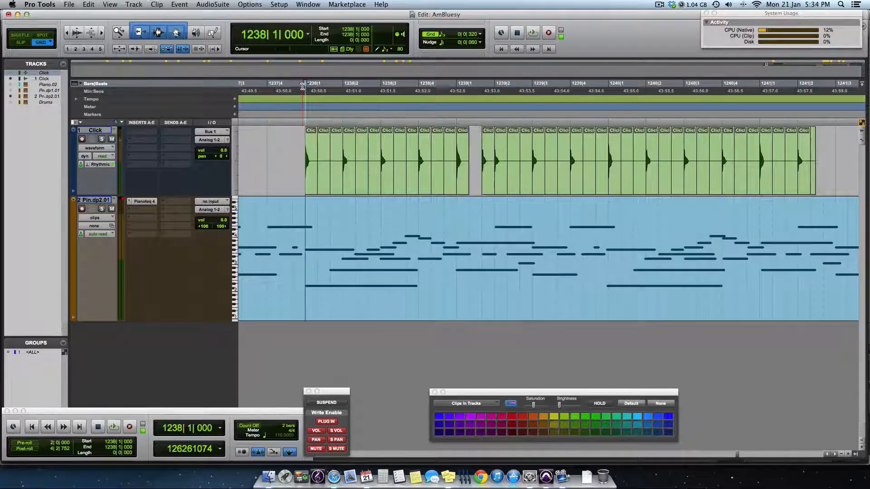
{"action": "key", "text": "space"}
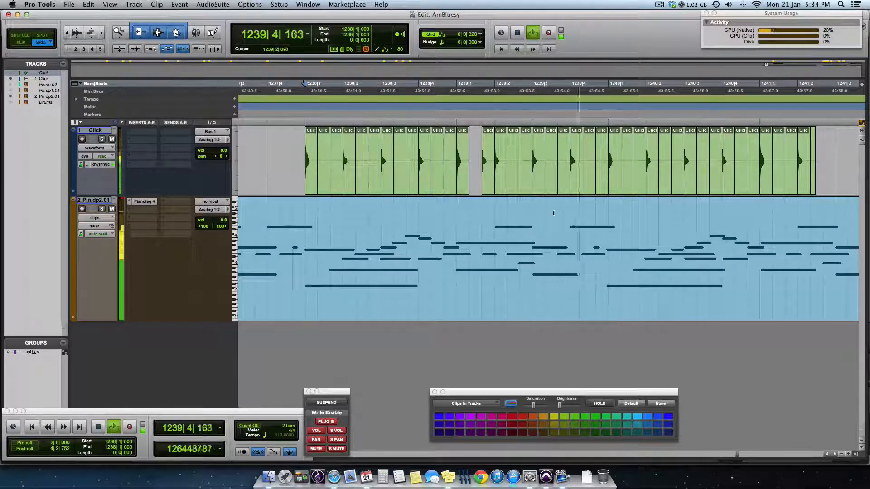
{"action": "key", "text": "space"}
- Copy the click clip at 1240|2|000 to 1240|1|320 and play the result from 1239|4|320
{"action": "left_click_drag", "start_coordinate": [649, 183], "coordinate": [624, 186]}
{"action": "left_click", "coordinate": [576, 88]}
{"action": "key", "text": "space"}
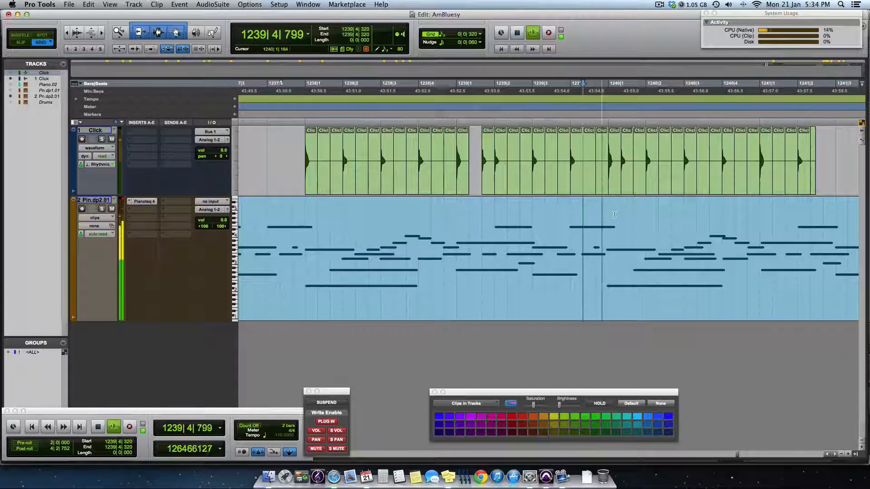
{"action": "key", "text": "space"}
- Add another copied click clip at 1240|1|640 and play the result from 1239|4|320
{"action": "left_click", "coordinate": [630, 190]}
{"action": "left_click_drag", "start_coordinate": [631, 191], "coordinate": [640, 188]}
{"action": "left_click", "coordinate": [589, 88]}
{"action": "key", "text": "space"}
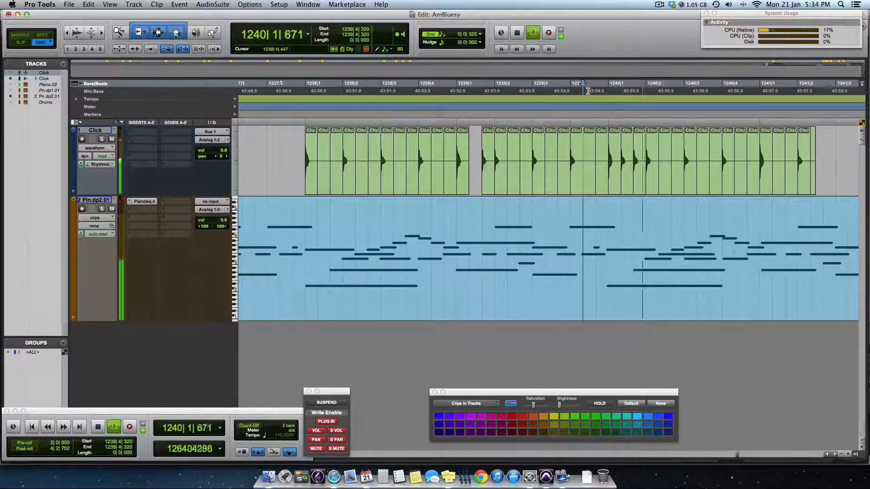
{"action": "key", "text": "space"}
- Move the click clip at 1238|2|000 to 1238|2|320 on the Click audio track
{"action": "left_click", "coordinate": [295, 86]}
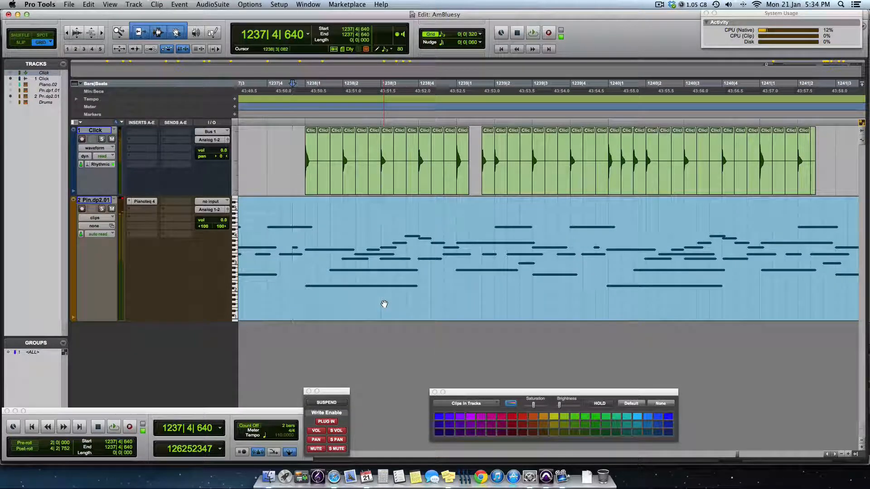
{"action": "left_click", "coordinate": [312, 182]}
{"action": "key", "text": "t"}
{"action": "key", "text": "t"}
{"action": "key", "text": "r"}
{"action": "key", "text": "r"}
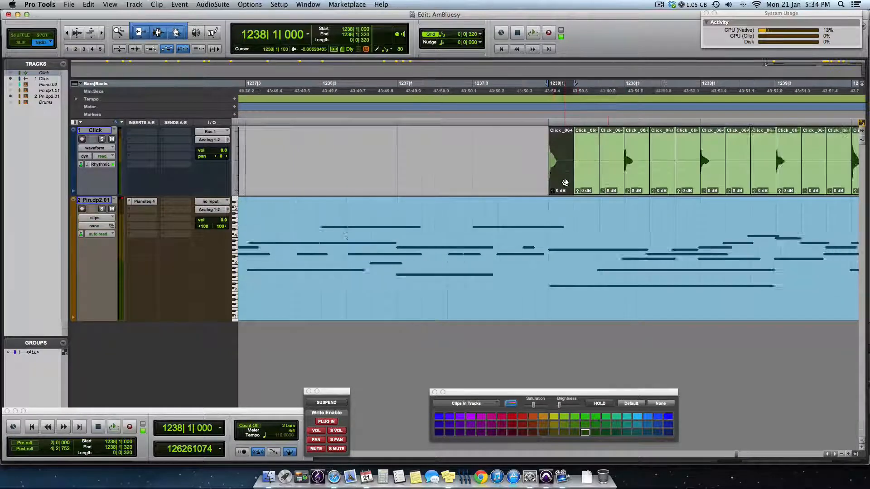
{"action": "left_click_drag", "start_coordinate": [595, 185], "coordinate": [559, 189]}
{"action": "left_click", "coordinate": [608, 187]}
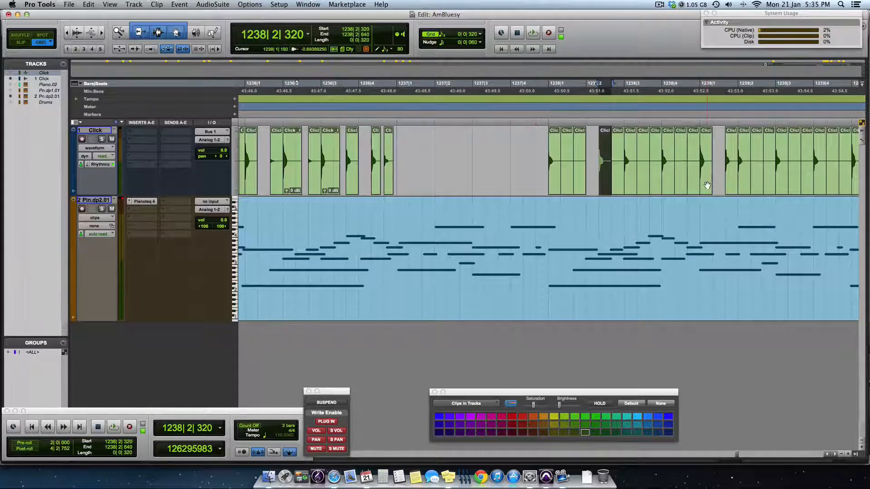
- Play the edited click pattern from 1237|4|640 to check the moved clip
{"action": "left_click", "coordinate": [707, 185]}
{"action": "left_click", "coordinate": [605, 184]}
{"action": "left_click", "coordinate": [535, 93]}
{"action": "key", "text": "space"}
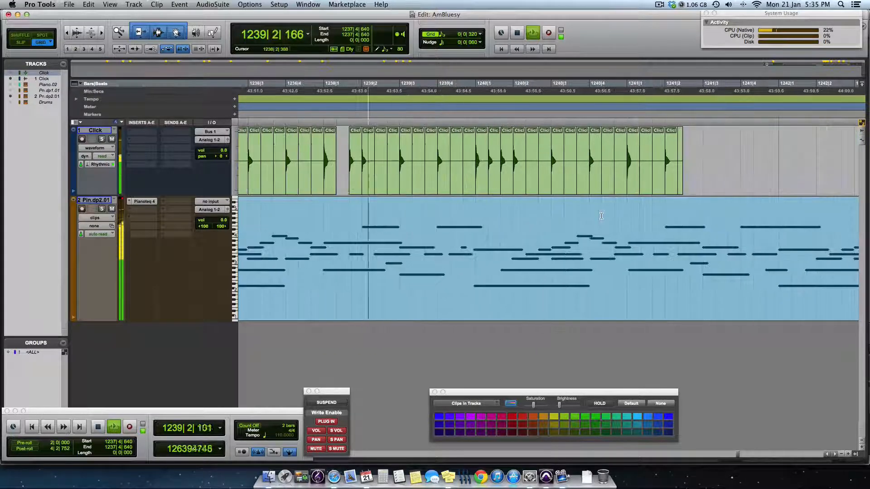
{"action": "key", "text": "r"}
{"action": "key", "text": "space"}
- Delete the click clips between 1238|1|000 and 1241|2|458 on the Click audio track
{"action": "key", "text": "t"}
{"action": "key", "text": "t"}
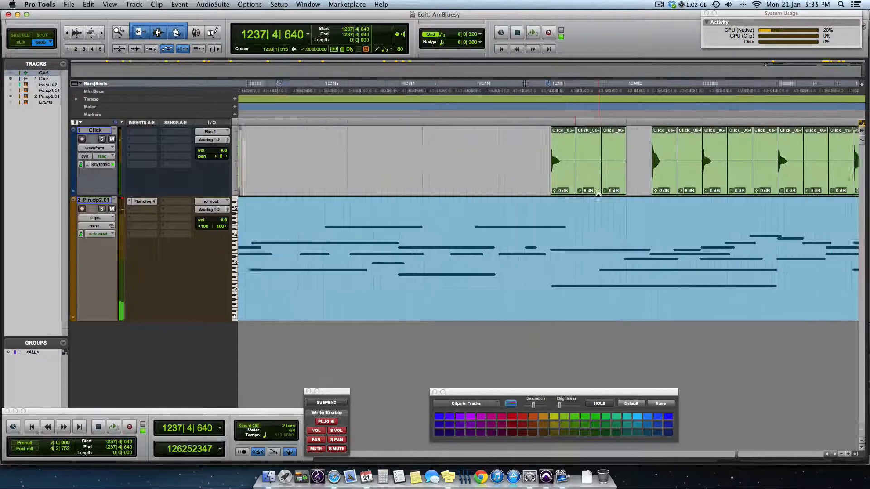
{"action": "scroll", "coordinate": [598, 194], "scroll_direction": "right", "scroll_amount": 5}
{"action": "scroll", "coordinate": [599, 194], "scroll_direction": "left", "scroll_amount": 3}
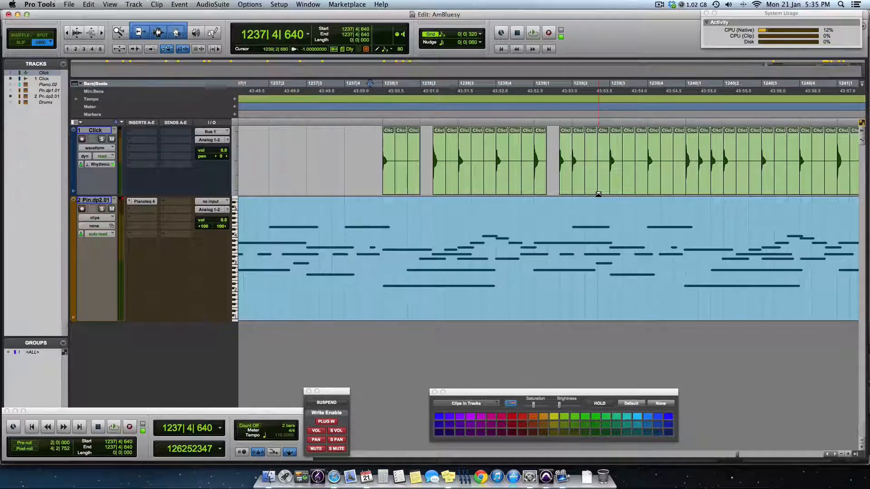
{"action": "scroll", "coordinate": [598, 194], "scroll_direction": "right", "scroll_amount": 3}
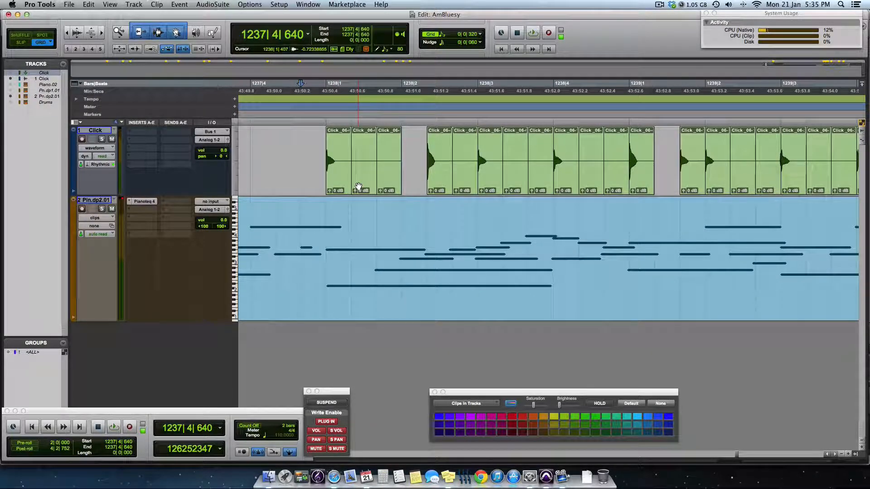
{"action": "key", "text": "r"}
{"action": "key", "text": "r"}
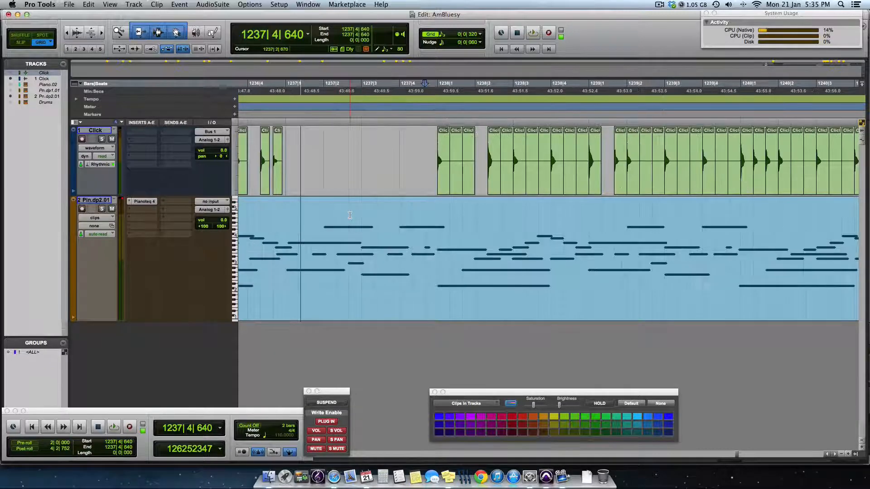
{"action": "left_click", "coordinate": [496, 191]}
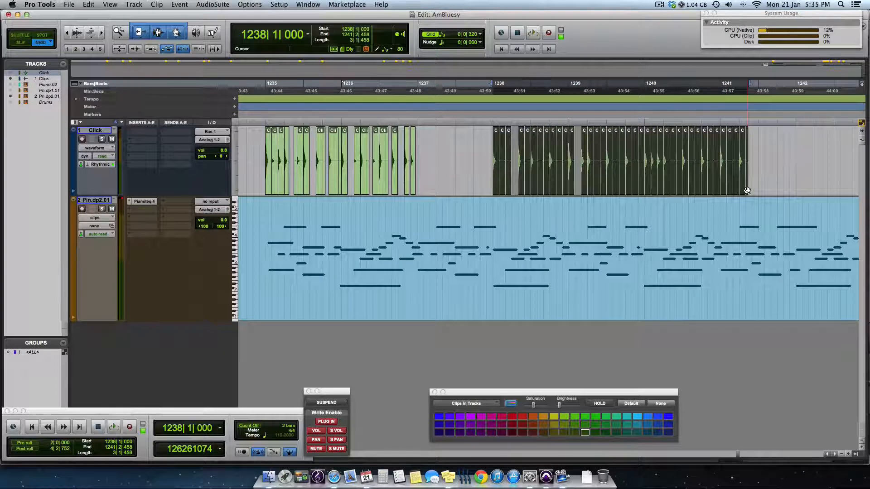
{"action": "key", "text": "super+z"}
- Group the click clips from 1235|1|000 to 1237|1|000 into a single two-bar clip group
{"action": "scroll", "coordinate": [439, 175], "scroll_direction": "up", "scroll_amount": 4}
{"action": "scroll", "coordinate": [506, 173], "scroll_direction": "left", "scroll_amount": 10}
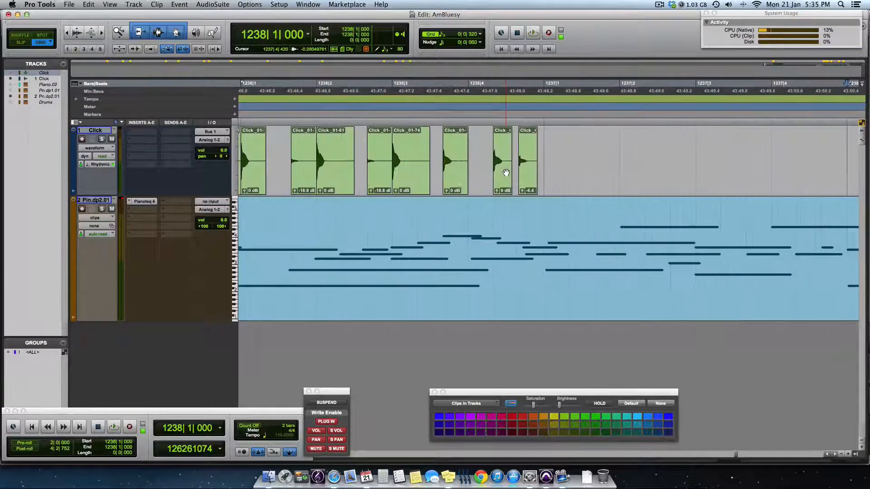
{"action": "left_click", "coordinate": [415, 183]}
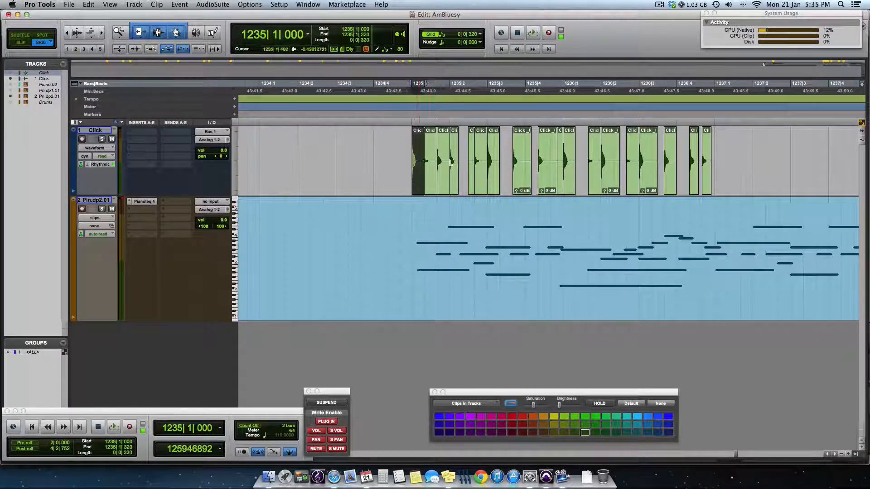
{"action": "scroll", "coordinate": [520, 181], "scroll_direction": "left", "scroll_amount": 8}
{"action": "scroll", "coordinate": [520, 181], "scroll_direction": "right", "scroll_amount": 15}
{"action": "scroll", "coordinate": [589, 180], "scroll_direction": "left", "scroll_amount": 6}
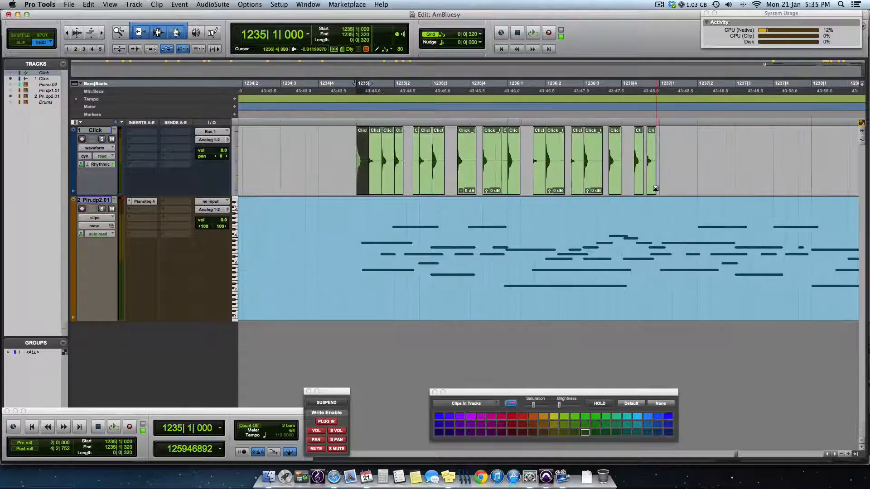
{"action": "key", "text": "t"}
{"action": "scroll", "coordinate": [661, 160], "scroll_direction": "right", "scroll_amount": 8}
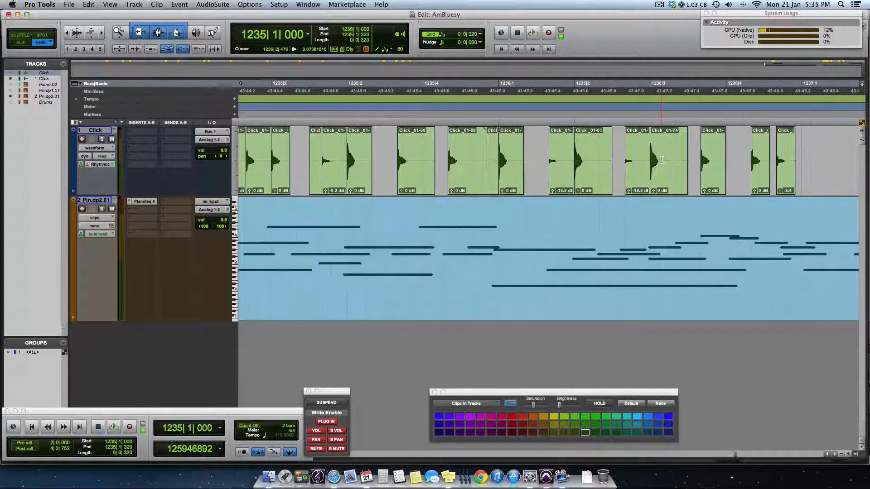
{"action": "scroll", "coordinate": [661, 159], "scroll_direction": "right", "scroll_amount": 2}
{"action": "left_click", "coordinate": [652, 159], "text": "shift"}
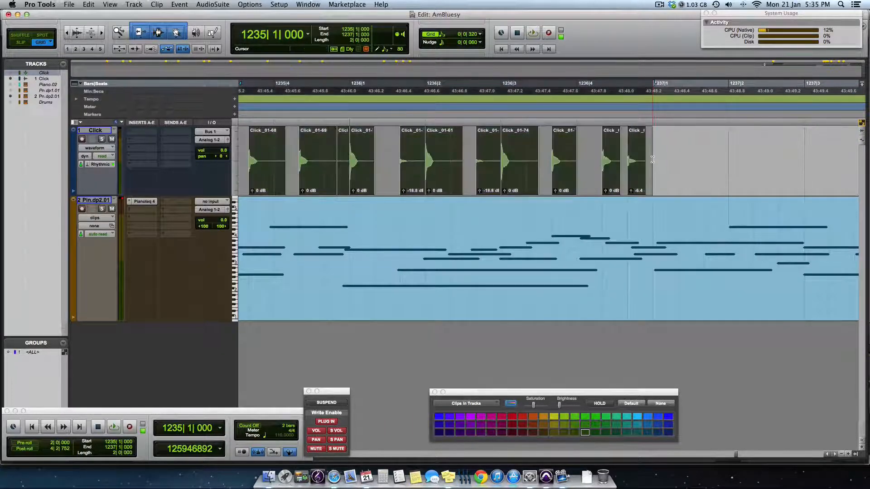
{"action": "scroll", "coordinate": [637, 178], "scroll_direction": "left", "scroll_amount": 7}
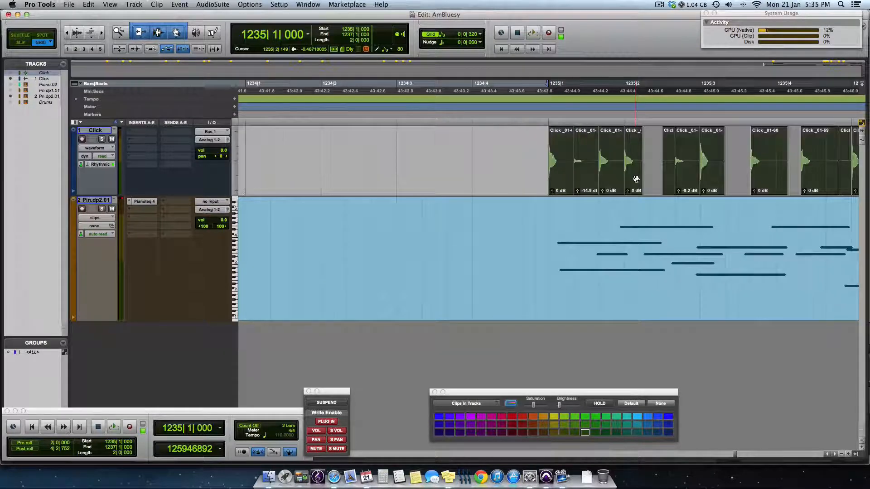
{"action": "key", "text": "r"}
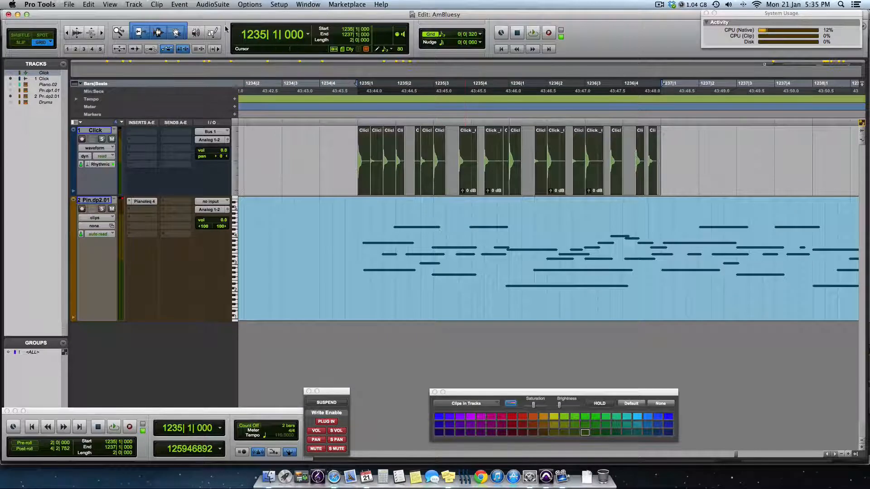
{"action": "left_click", "coordinate": [166, 6]}
{"action": "left_click", "coordinate": [165, 66]}
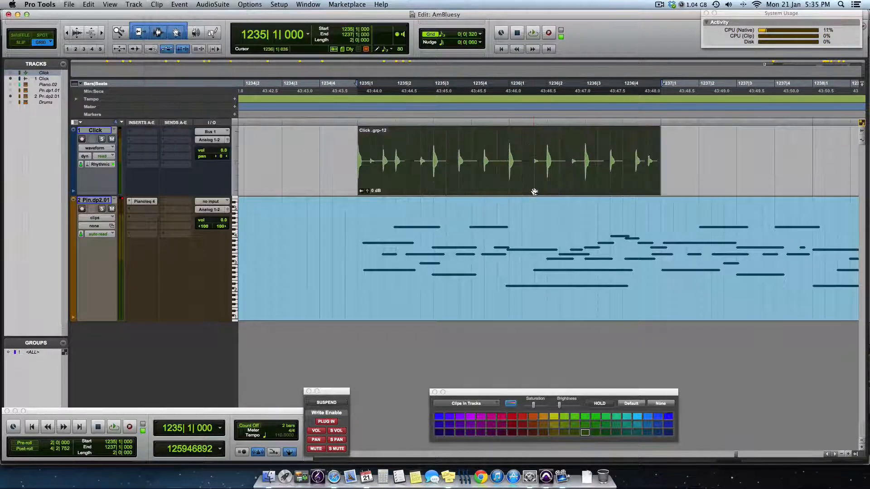
- Try repeating the two-bar click clip group 200 times, and undo the repeats
{"action": "key", "text": "r"}
{"action": "scroll", "coordinate": [534, 191], "scroll_direction": "right", "scroll_amount": 6}
{"action": "key", "text": "r"}
{"action": "scroll", "coordinate": [534, 191], "scroll_direction": "right", "scroll_amount": 3}
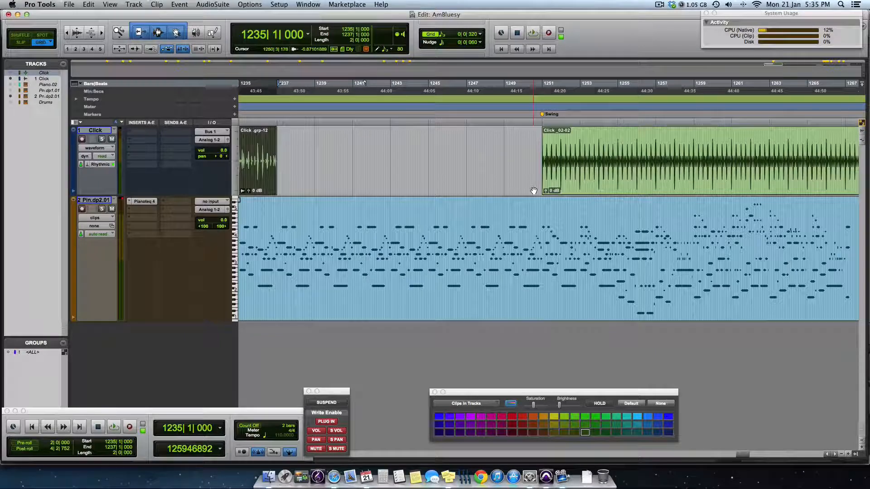
{"action": "key", "text": "r"}
{"action": "key", "text": "alt+r"}
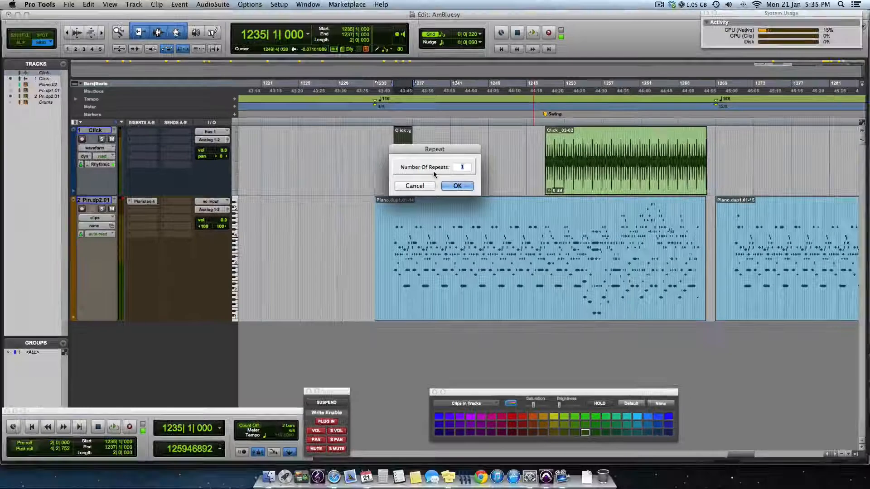
{"action": "type", "text": "200"}
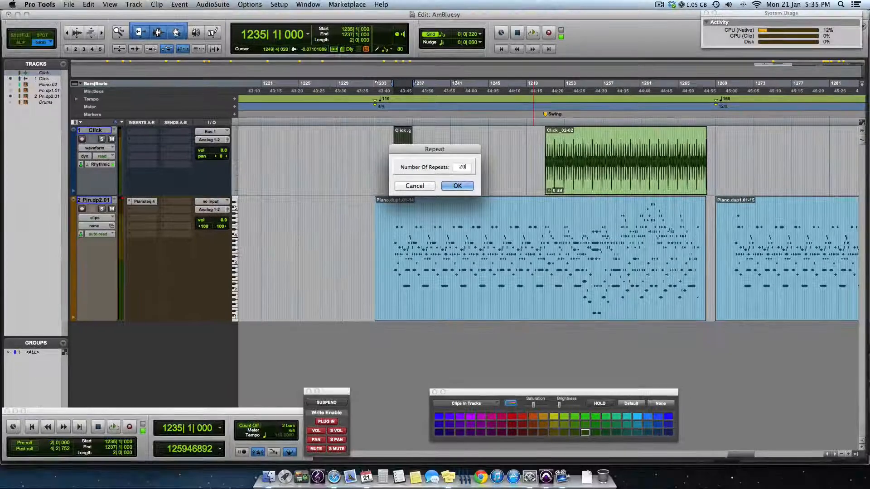
{"action": "key", "text": "Return"}
{"action": "key", "text": "r"}
{"action": "key", "text": "r"}
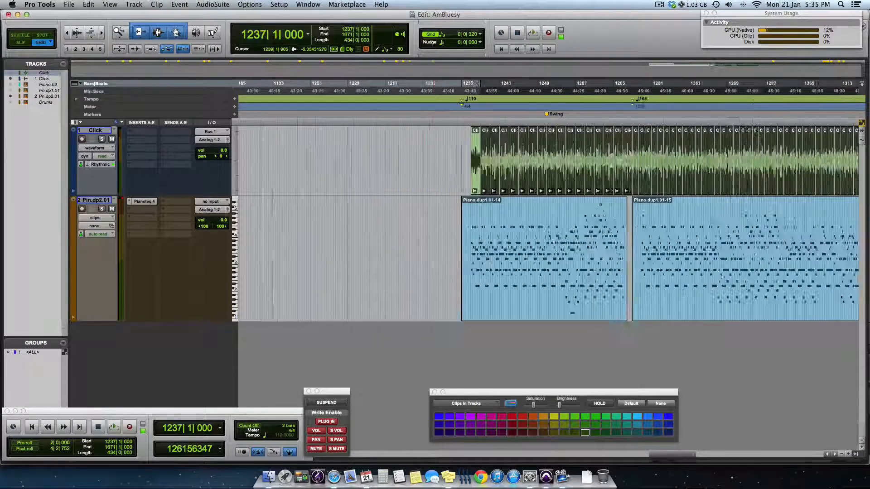
{"action": "key", "text": "super+z"}
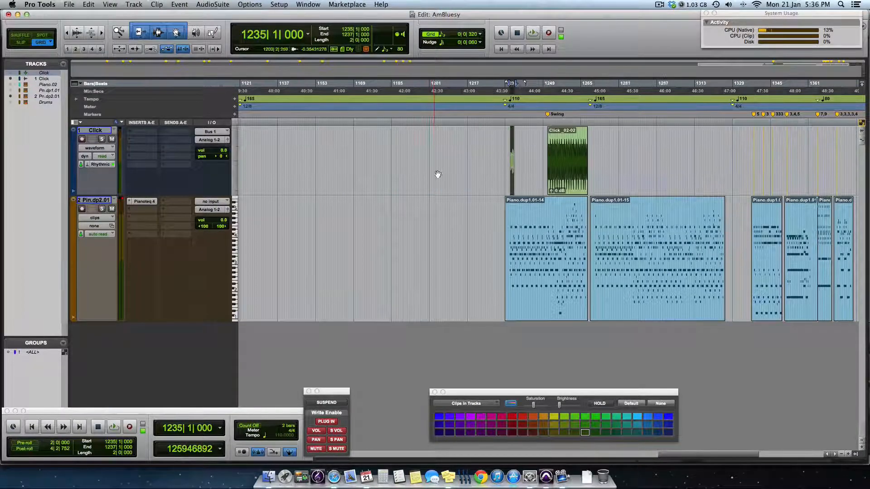
- Duplicate the two-bar click clip group seven times to fill the track up to the Swing marker at bar 1251
{"action": "key", "text": "t"}
{"action": "key", "text": "t"}
{"action": "key", "text": "t"}
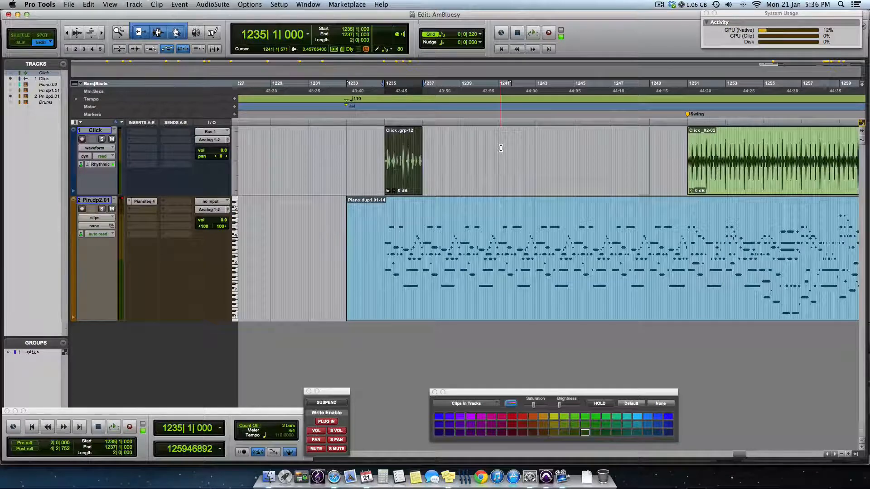
{"action": "key", "text": "super+d"}
{"action": "key", "text": "super+d"}
{"action": "key", "text": "super+d"}
{"action": "key", "text": "super+d"}
{"action": "key", "text": "super+d"}
{"action": "key", "text": "super+d"}
{"action": "key", "text": "super+d"}
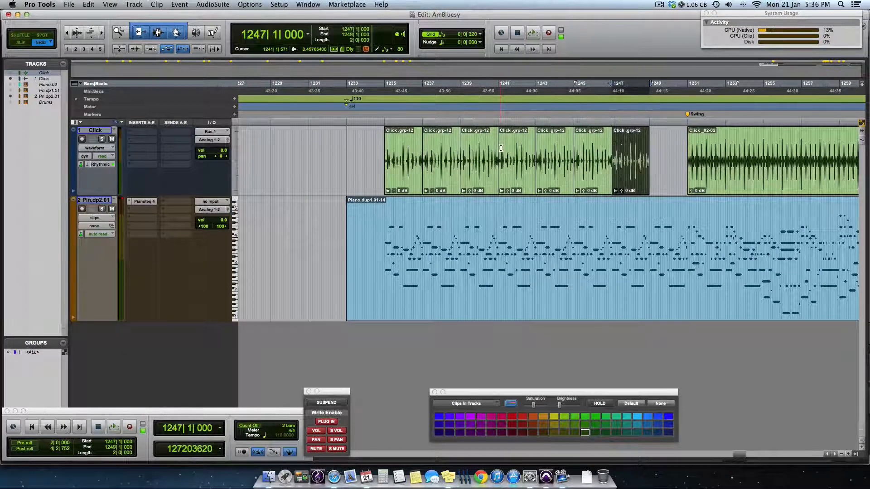
- Play the duplicated click groups from 1249|4|640 towards the Swing marker
{"action": "left_click", "coordinate": [678, 85]}
{"action": "key", "text": "t"}
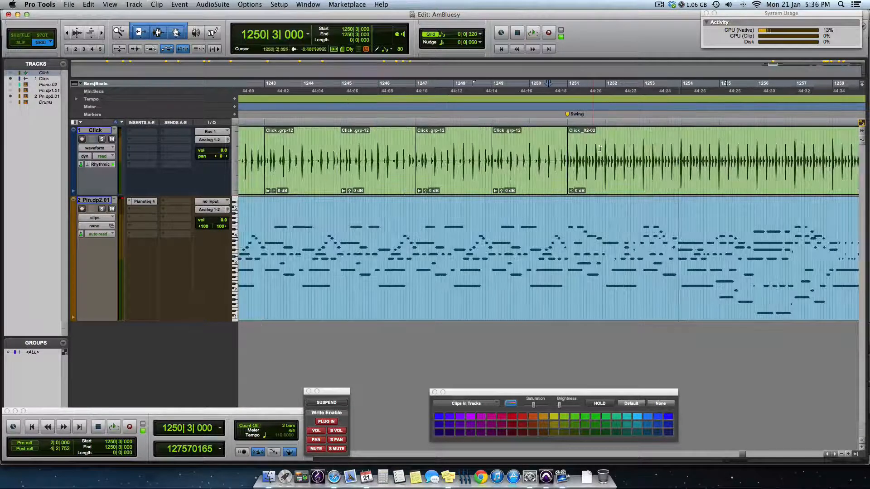
{"action": "left_click", "coordinate": [526, 85]}
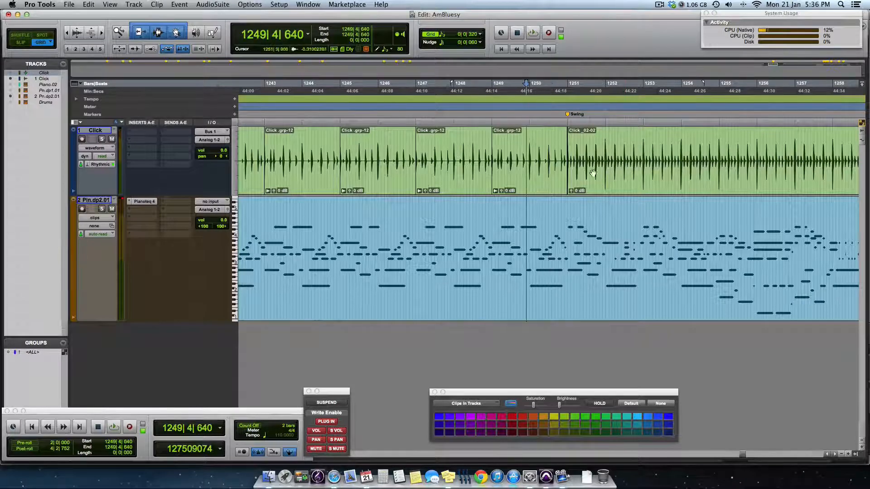
{"action": "key", "text": "space"}
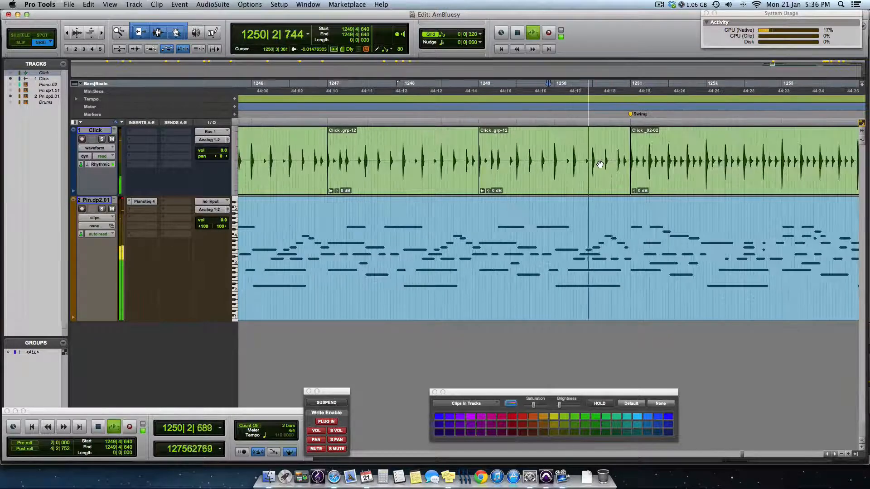
{"action": "key", "text": "space"}
- Play from 1248|4|320 through the Swing marker to hear the click pattern change
{"action": "left_click", "coordinate": [508, 88]}
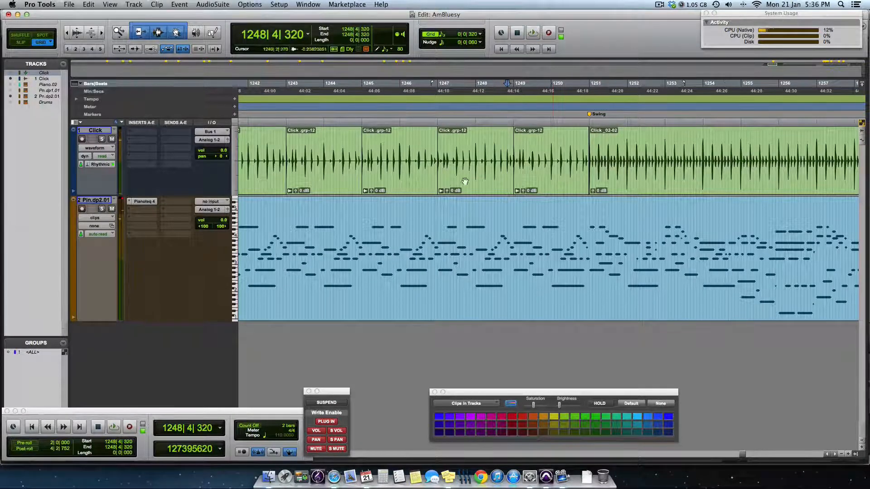
{"action": "key", "text": "space"}
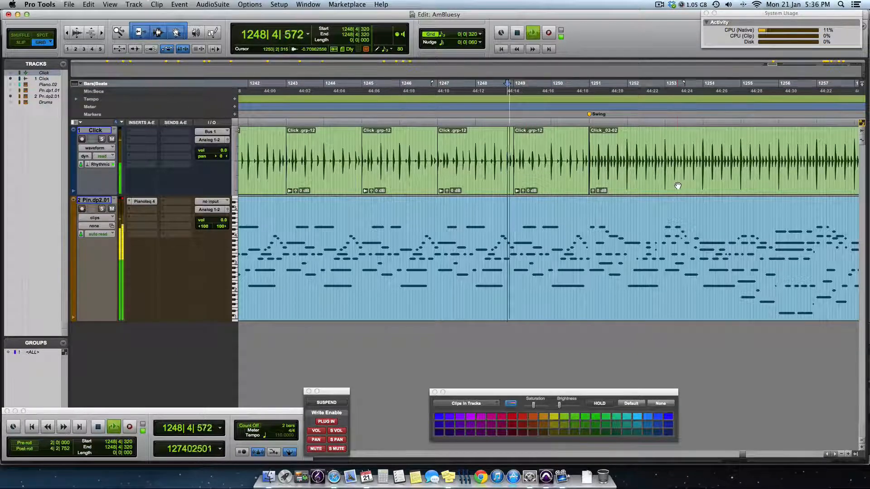
{"action": "key", "text": "super+bracketright"}
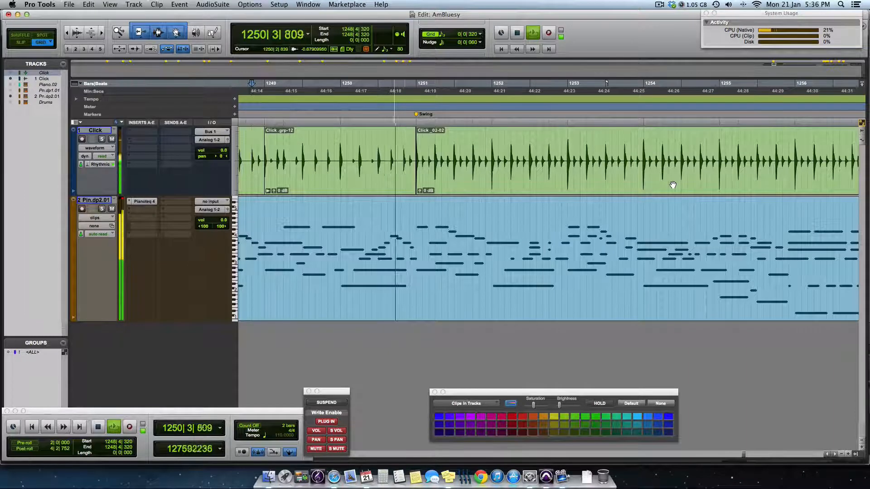
{"action": "key", "text": "super+bracketleft"}
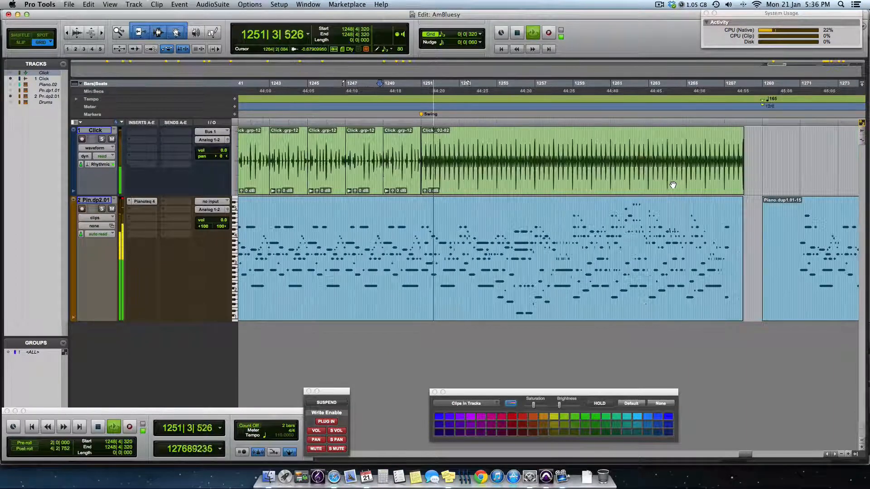
{"action": "key", "text": "super+bracketleft"}
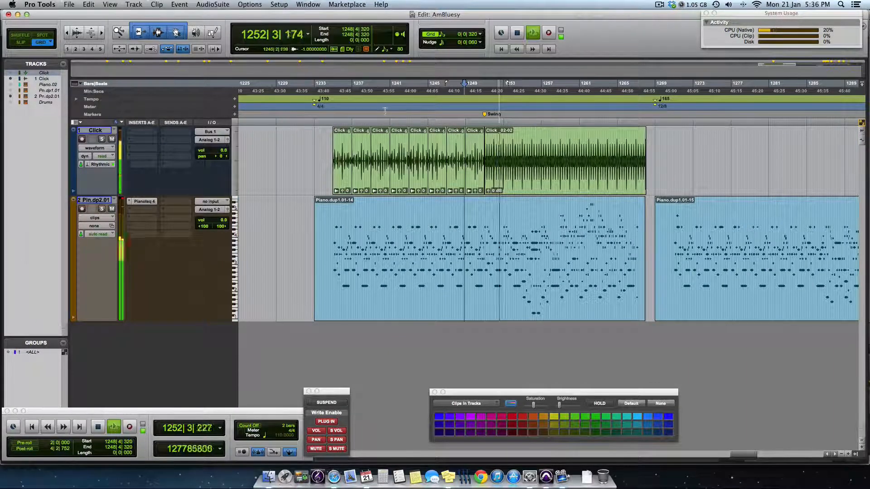
{"action": "key", "text": "space"}
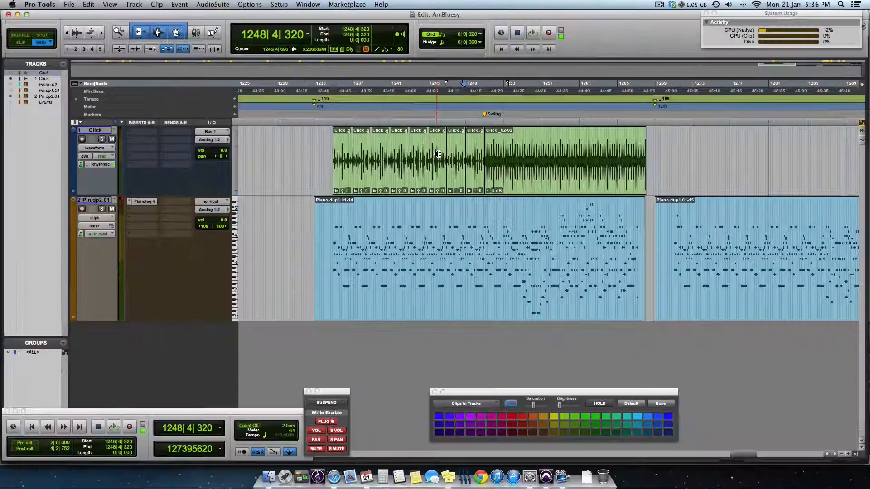
- Select the first click clip group, spanning 1235|1|000 to 1237|1|000, for closer viewing
{"action": "key", "text": "t"}
{"action": "key", "text": "r"}
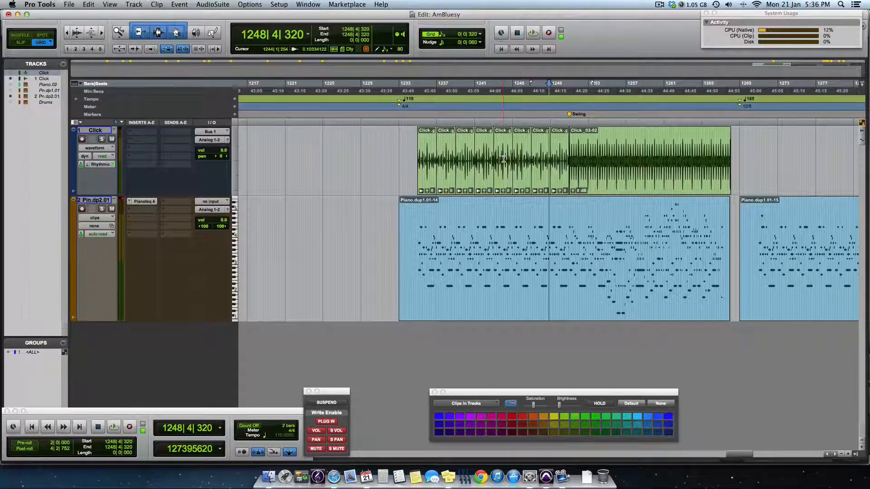
{"action": "key", "text": "t"}
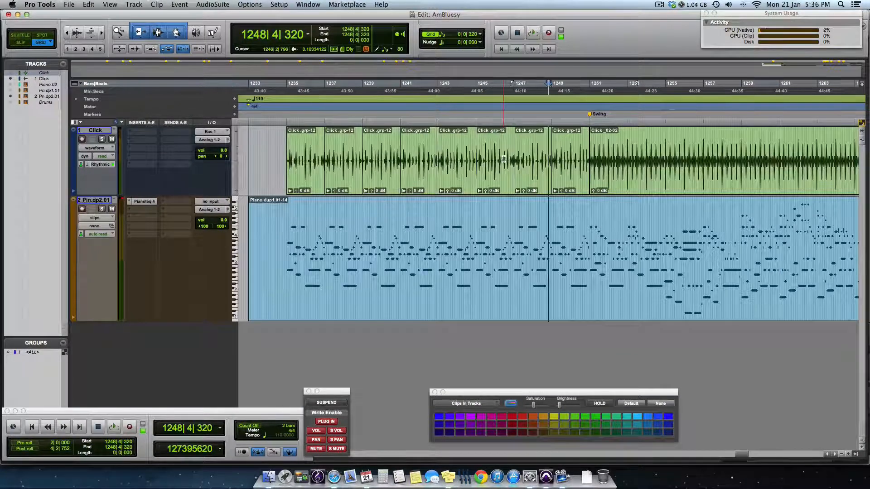
{"action": "key", "text": "t"}
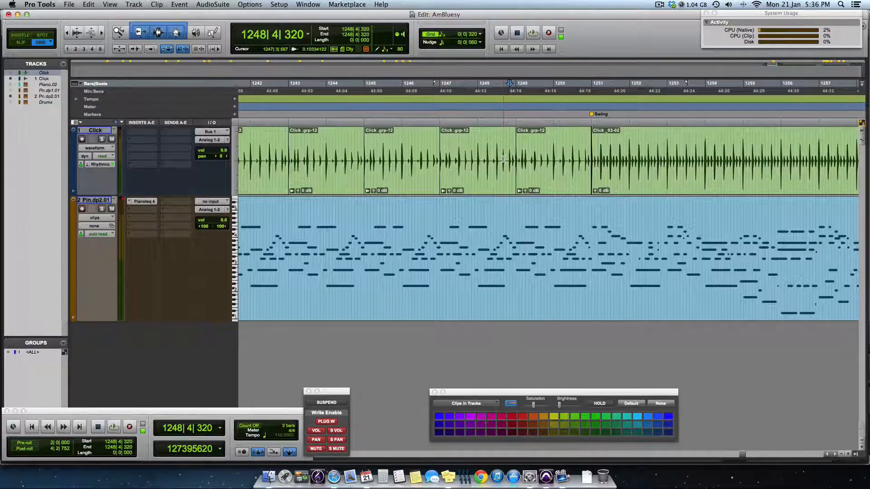
{"action": "key", "text": "r"}
{"action": "left_click", "coordinate": [285, 188]}
{"action": "key", "text": "t"}
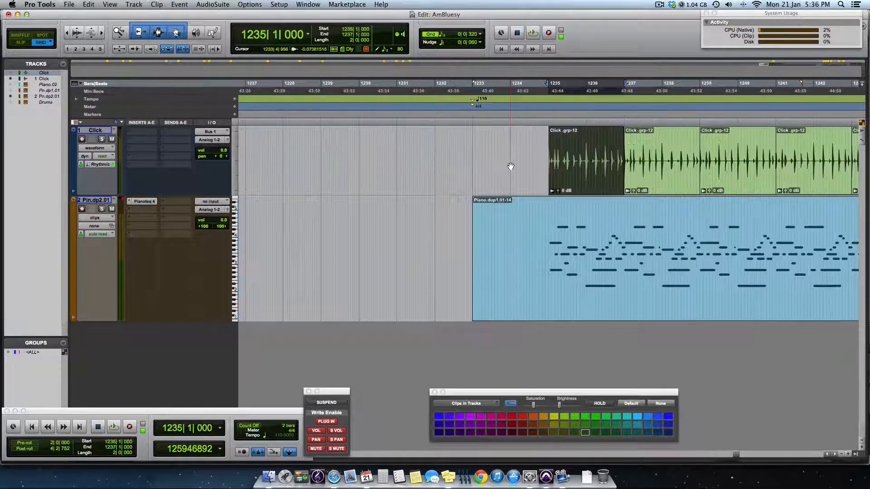
{"action": "scroll", "coordinate": [511, 167], "scroll_direction": "right", "scroll_amount": 5}
{"action": "key", "text": "t"}
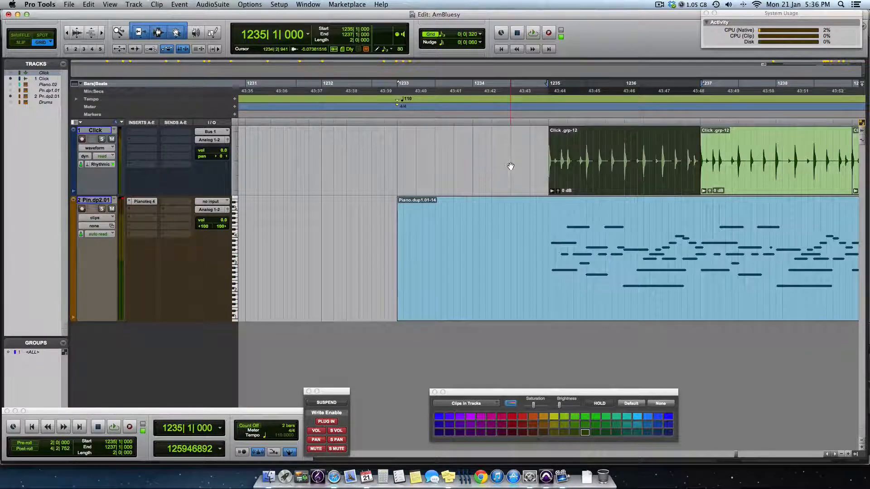
- Review the Separate Clip options for the first click clip group without applying any of them
{"action": "scroll", "coordinate": [510, 167], "scroll_direction": "right", "scroll_amount": 3}
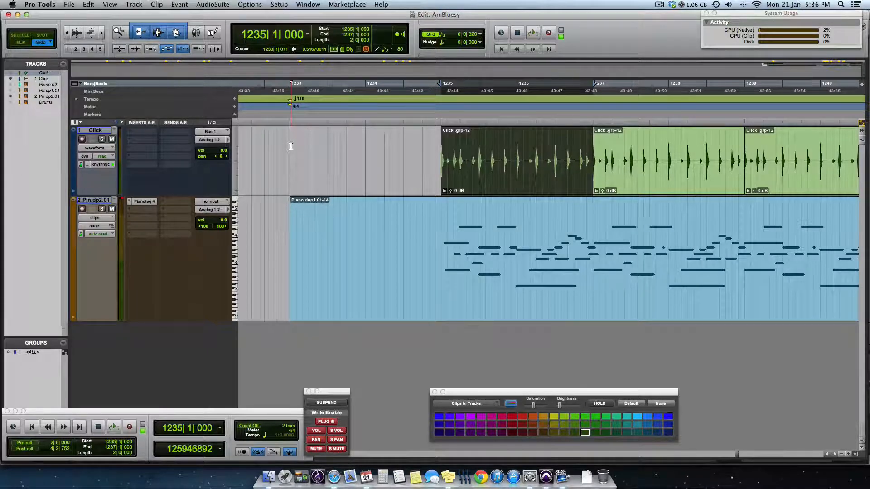
{"action": "left_click", "coordinate": [509, 150]}
{"action": "left_click", "coordinate": [510, 174]}
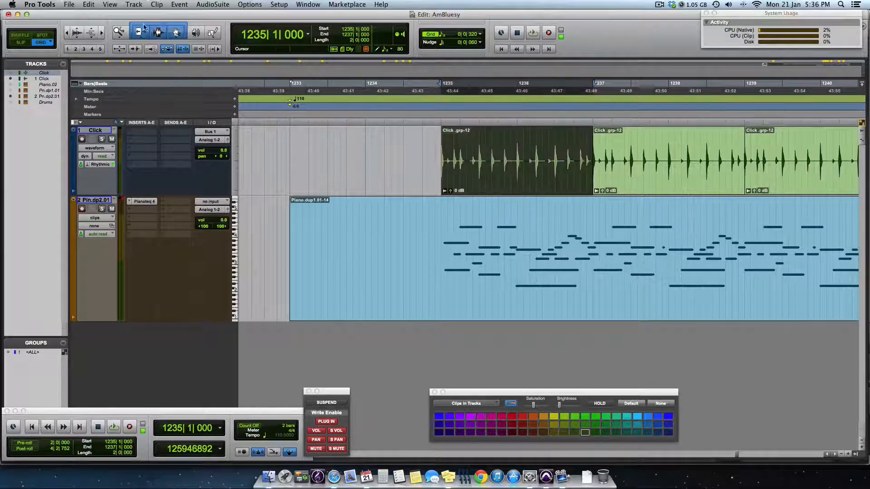
{"action": "left_click", "coordinate": [88, 4]}
{"action": "mouse_move", "coordinate": [143, 213]}
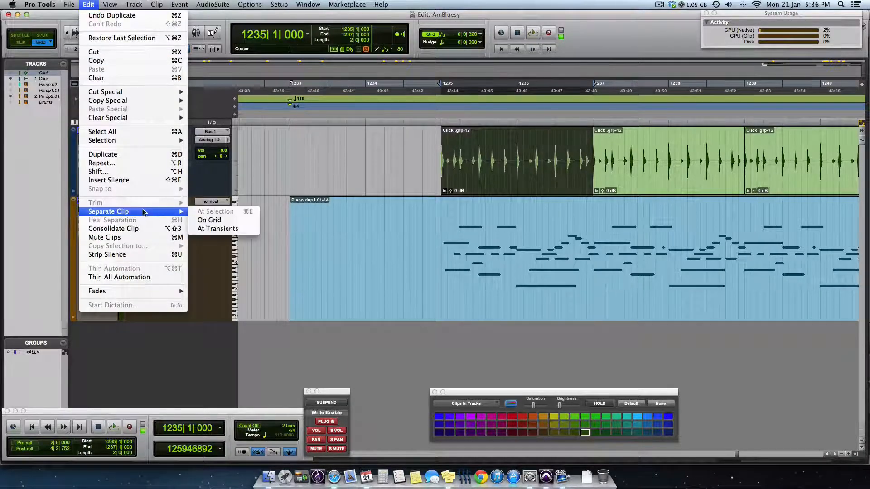
{"action": "left_click", "coordinate": [213, 298]}
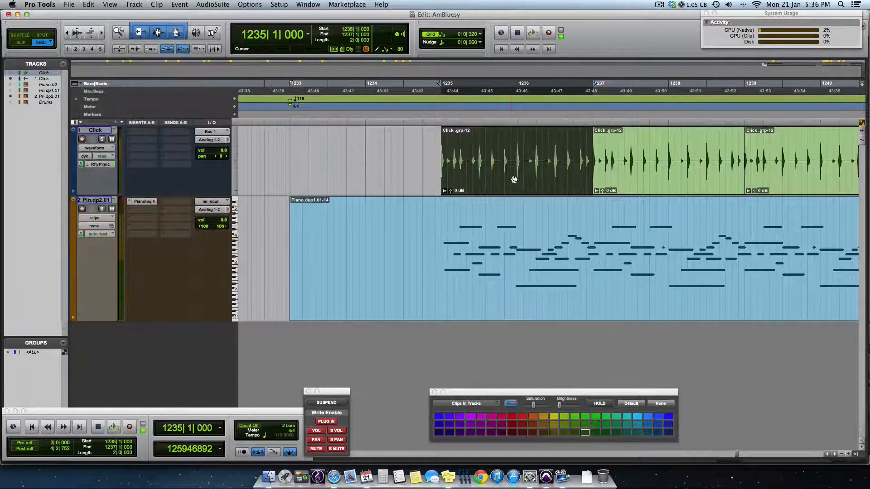
- Examine the whole click track against both piano clips, from bar 1233 past the 12/8 meter change at bar 1269
{"action": "key", "text": "r"}
{"action": "key", "text": "r"}
{"action": "scroll", "coordinate": [529, 181], "scroll_direction": "right", "scroll_amount": 5}
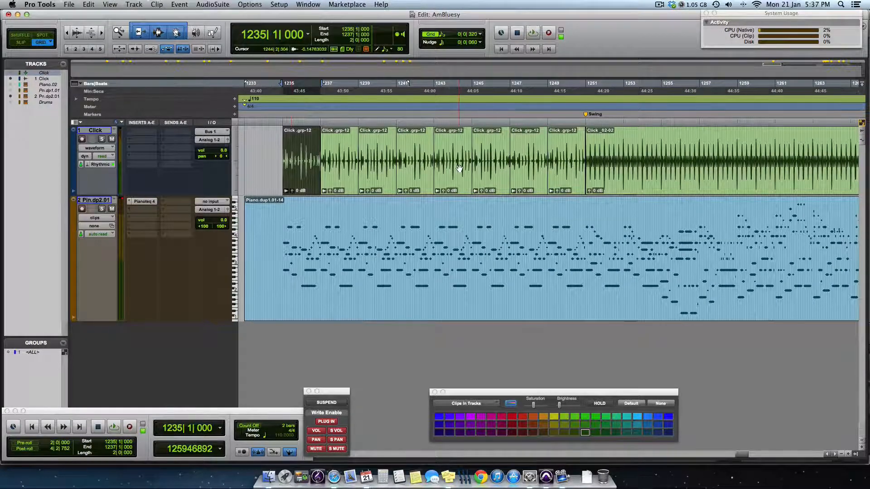
{"action": "key", "text": "r"}
{"action": "scroll", "coordinate": [495, 240], "scroll_direction": "right", "scroll_amount": 5}
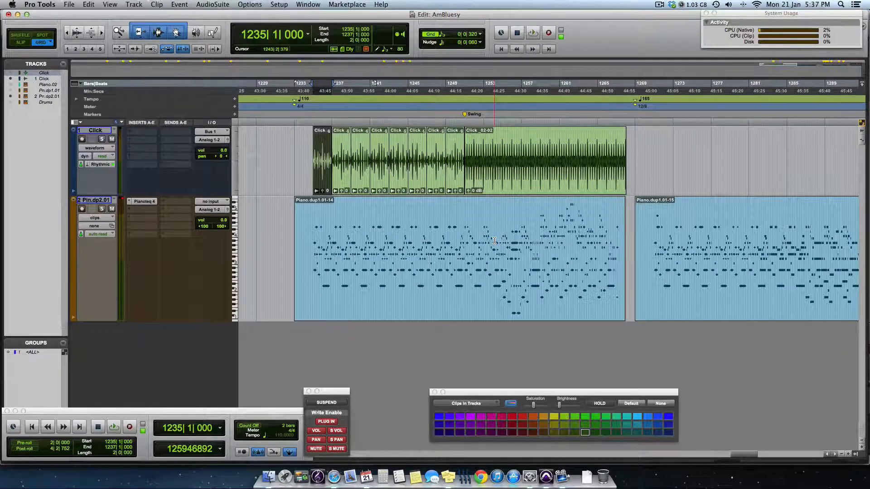
{"action": "key", "text": "r"}
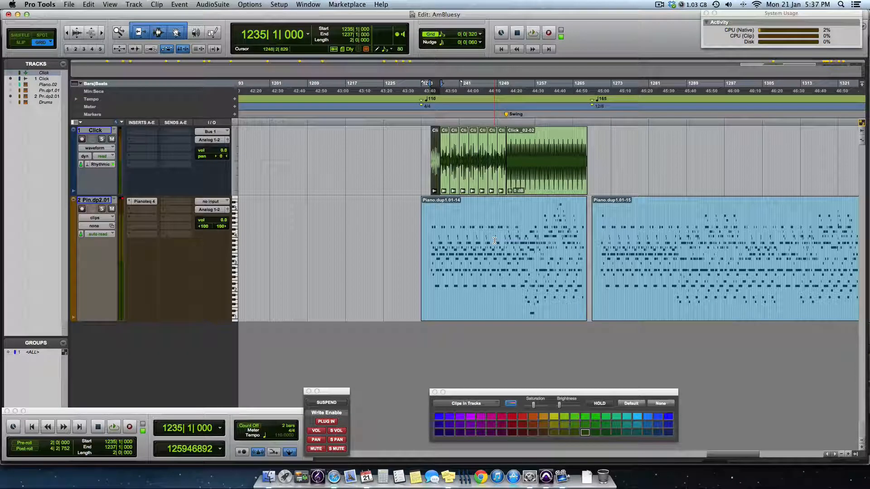